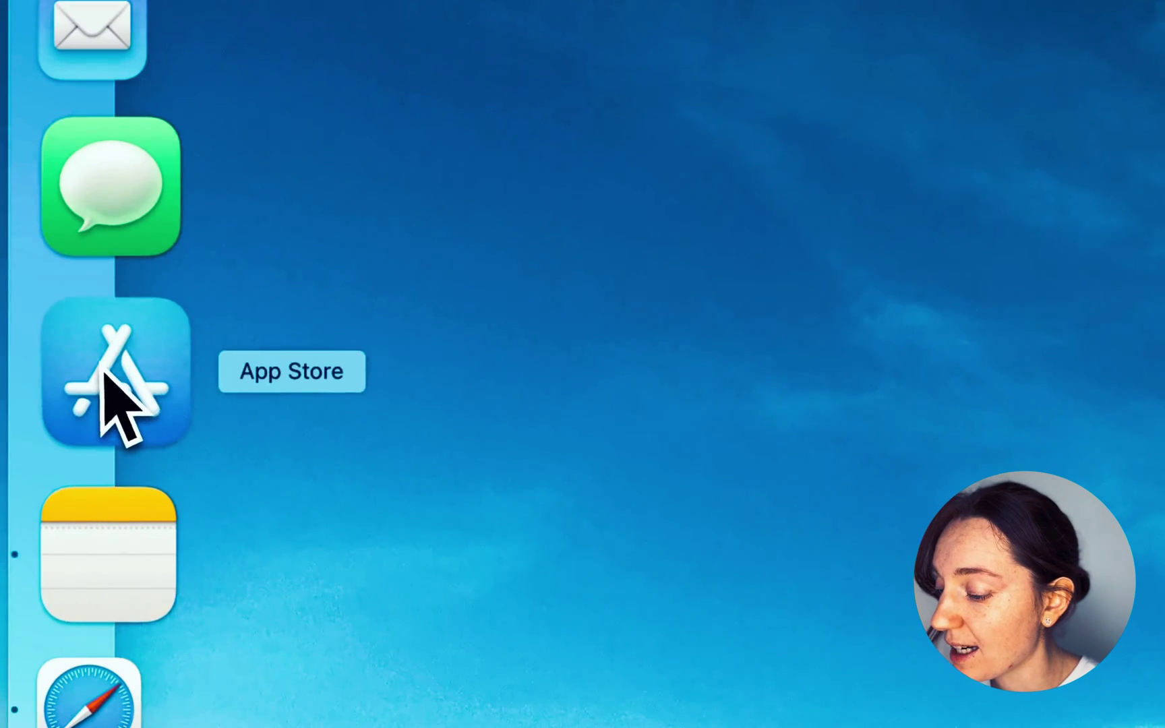
# Find Jomo in the App Store and download it.
pyautogui.click(99, 364)
pyautogui.click(601, 276)
pyautogui.write('jom')
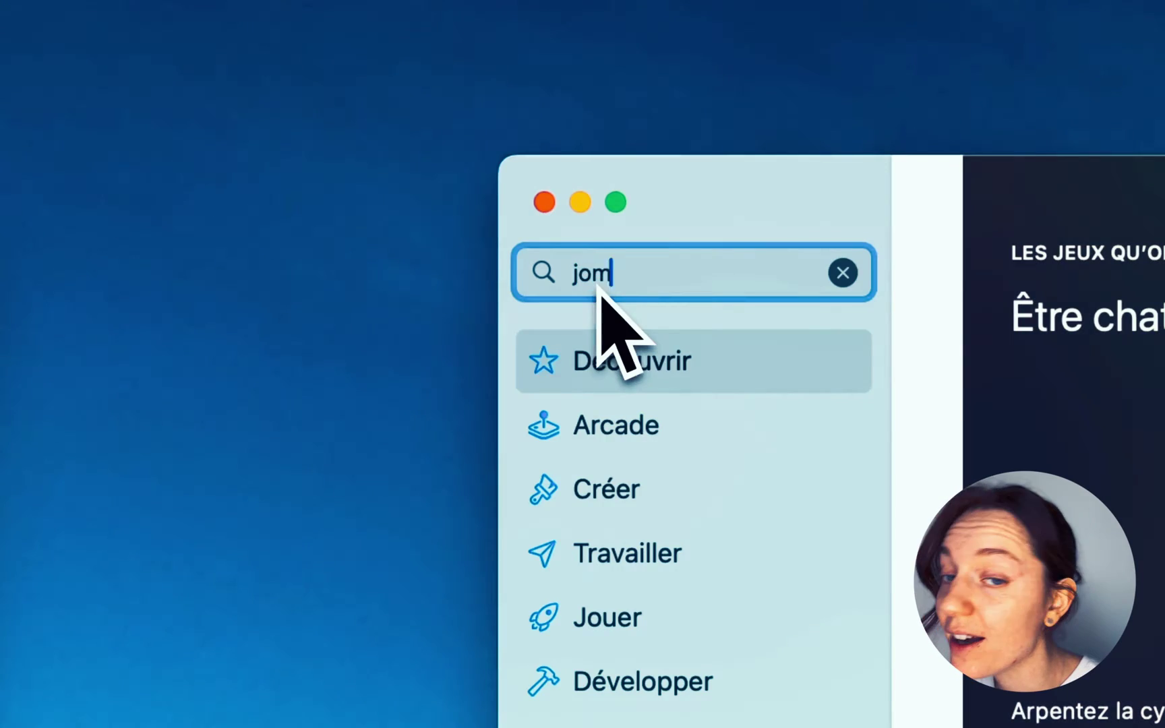
pyautogui.write('o')
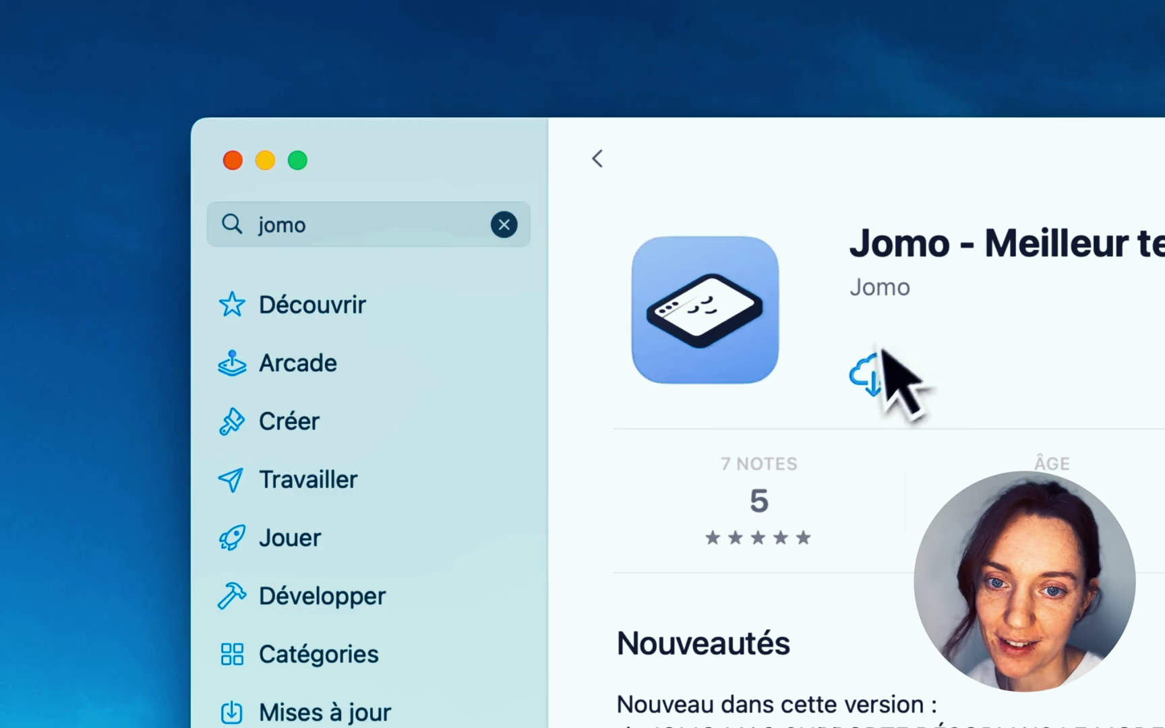
pyautogui.click(870, 373)
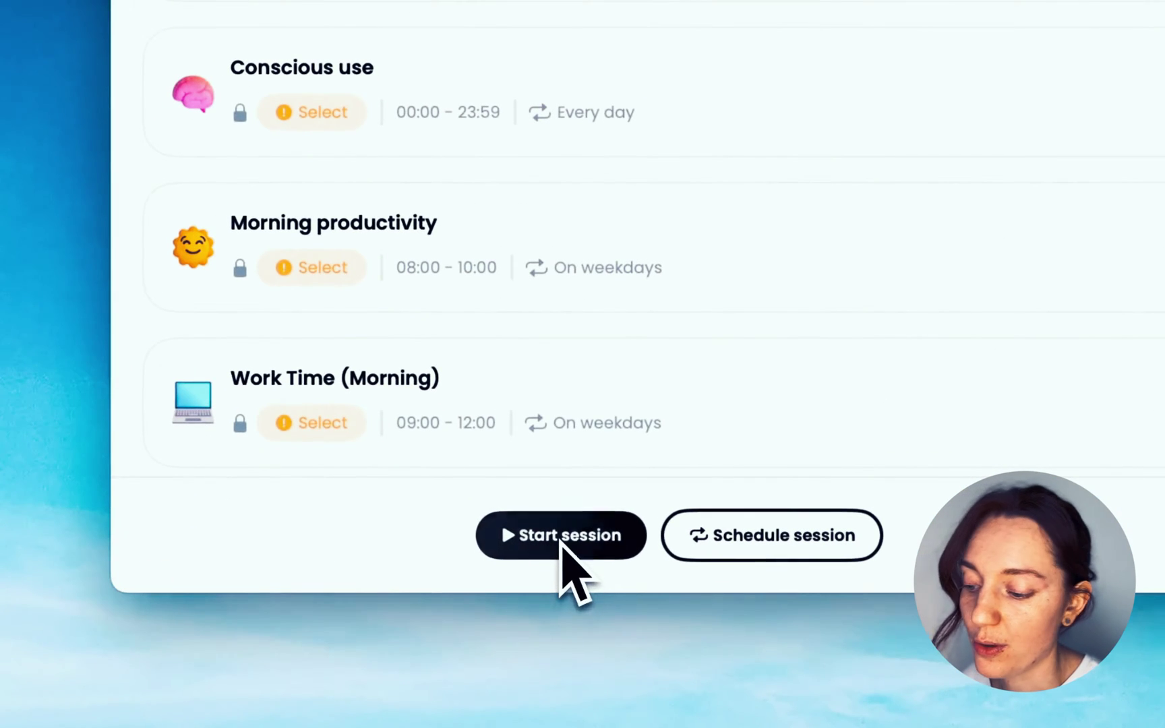
# Create a new immediate session and name it "Work".
pyautogui.click(561, 539)
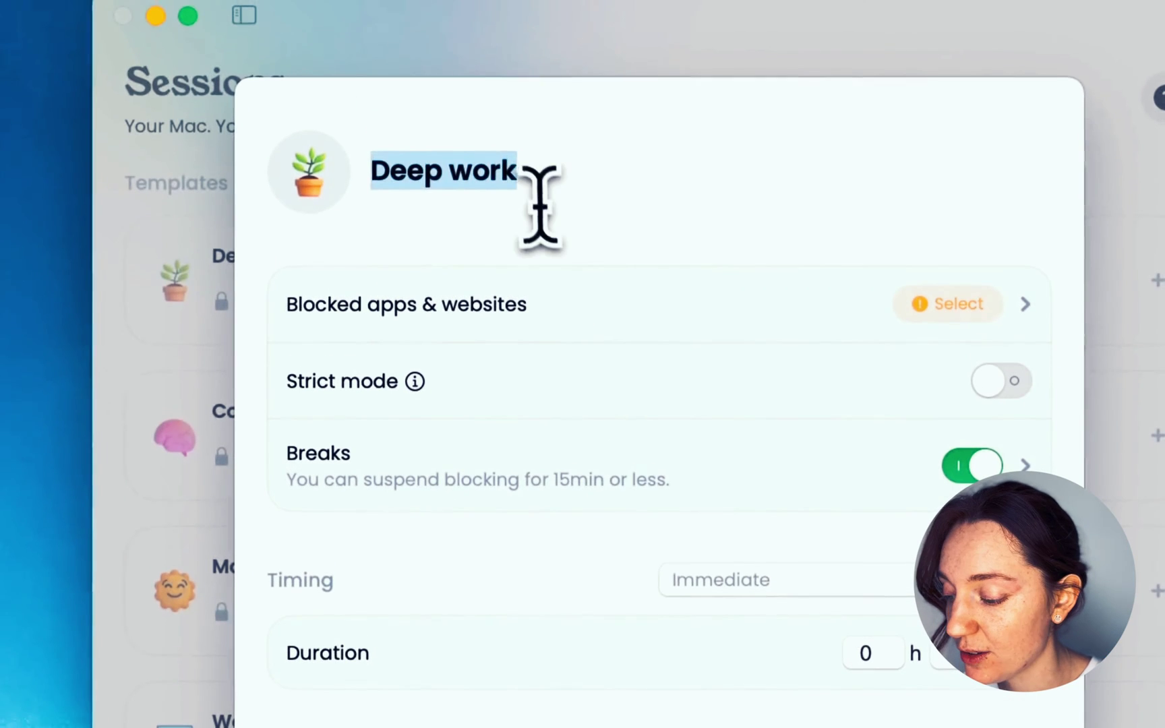
pyautogui.click(528, 176)
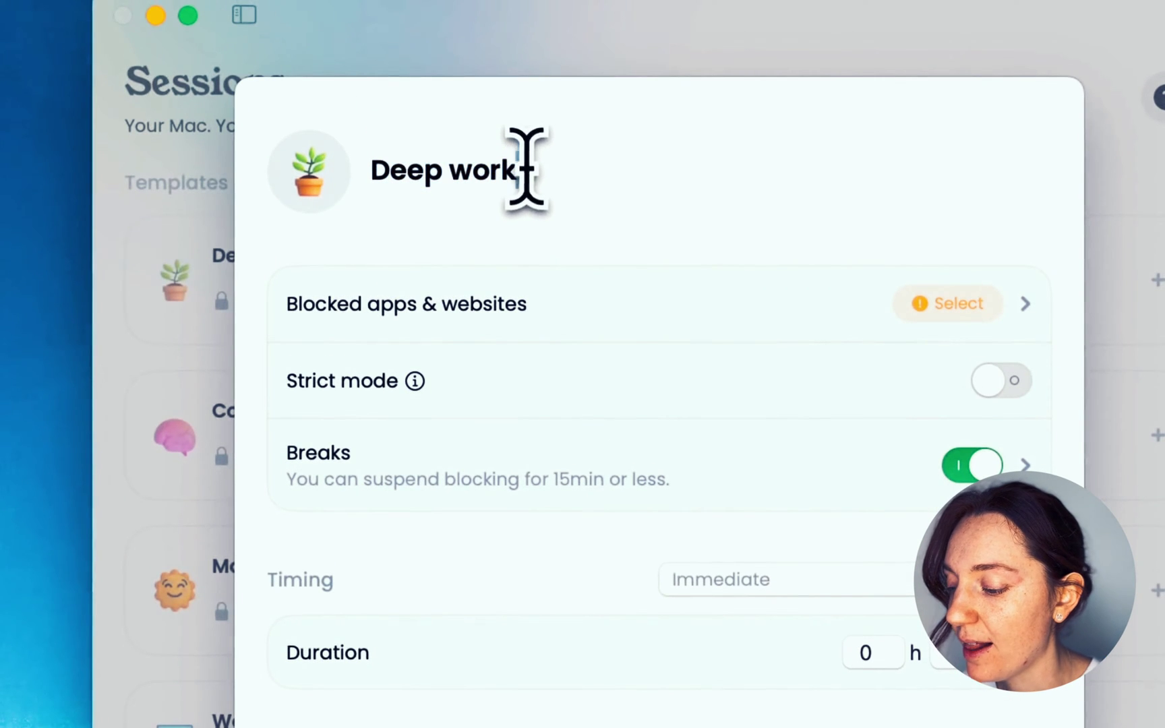
pyautogui.moveTo(523, 174); pyautogui.dragTo(378, 174)
pyautogui.write('Work')
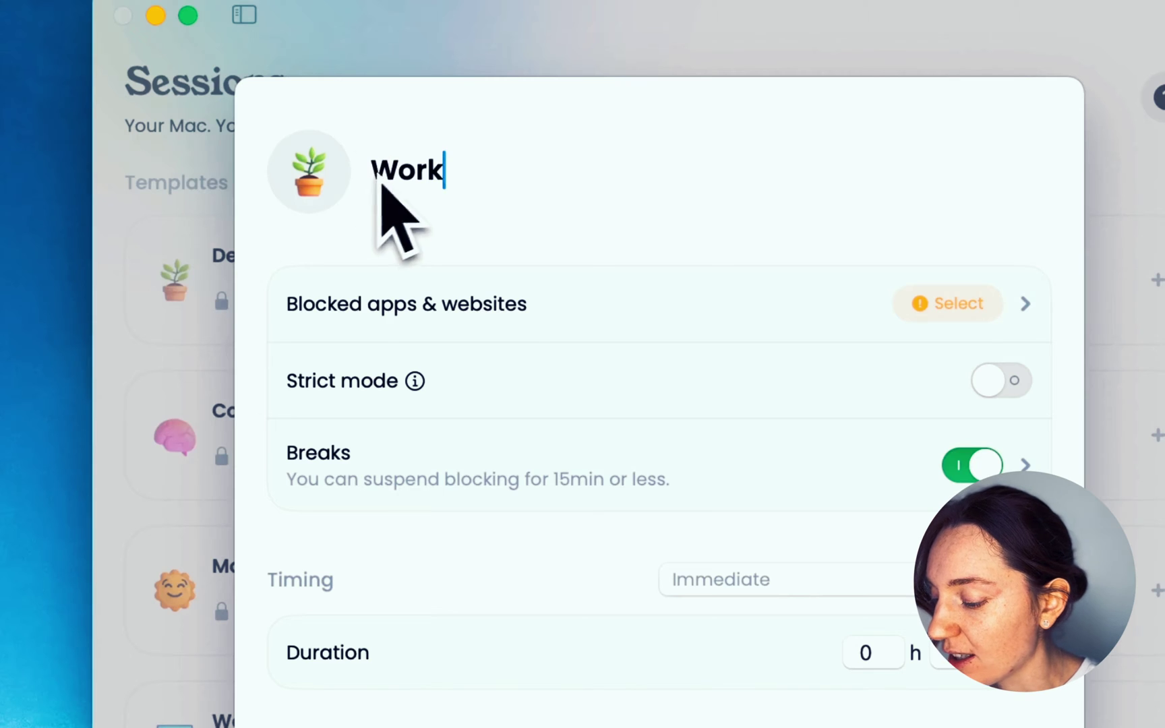
# Change the Work session's icon to the smiling emoji with glasses.
pyautogui.click(322, 178)
pyautogui.scroll(-5, 671, 603)
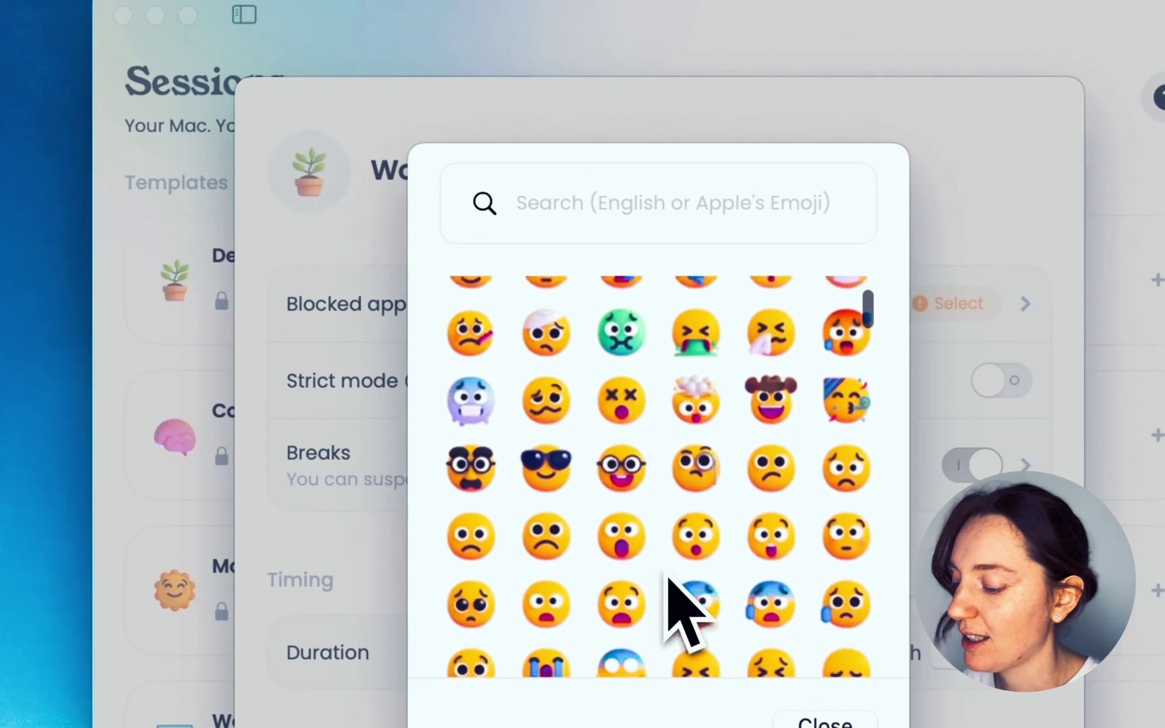
pyautogui.click(625, 465)
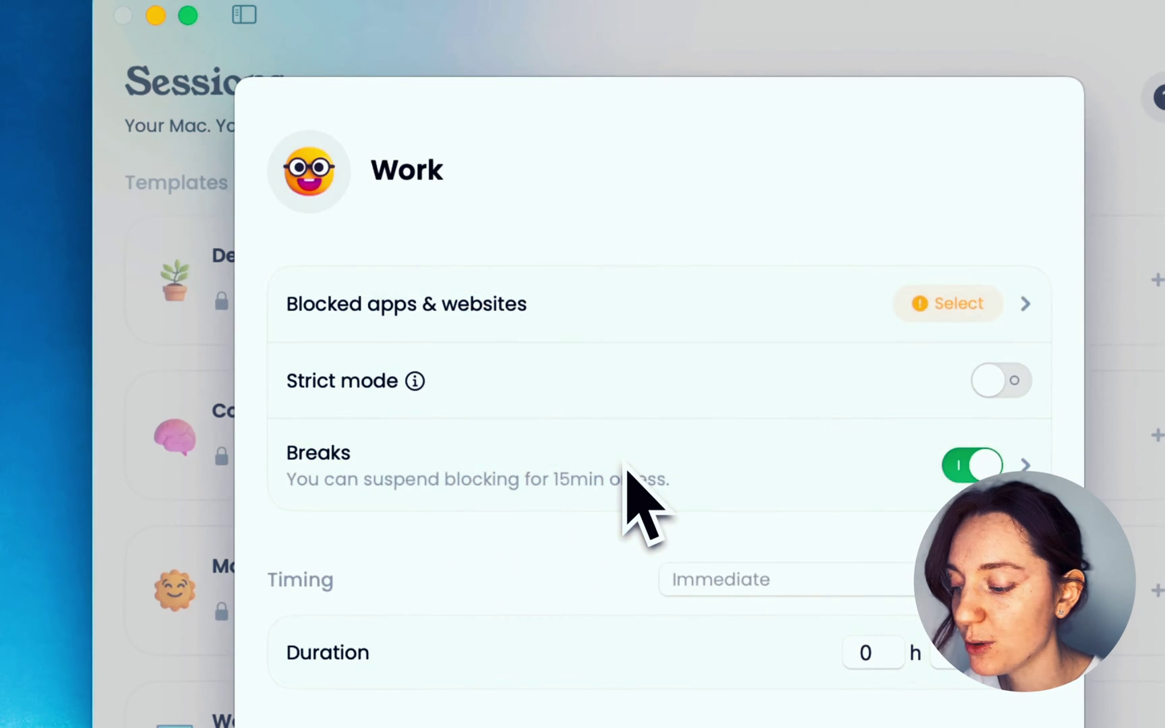
# Explore the session's app-blocking options, including the "All except" mode and adding an app.
pyautogui.click(852, 304)
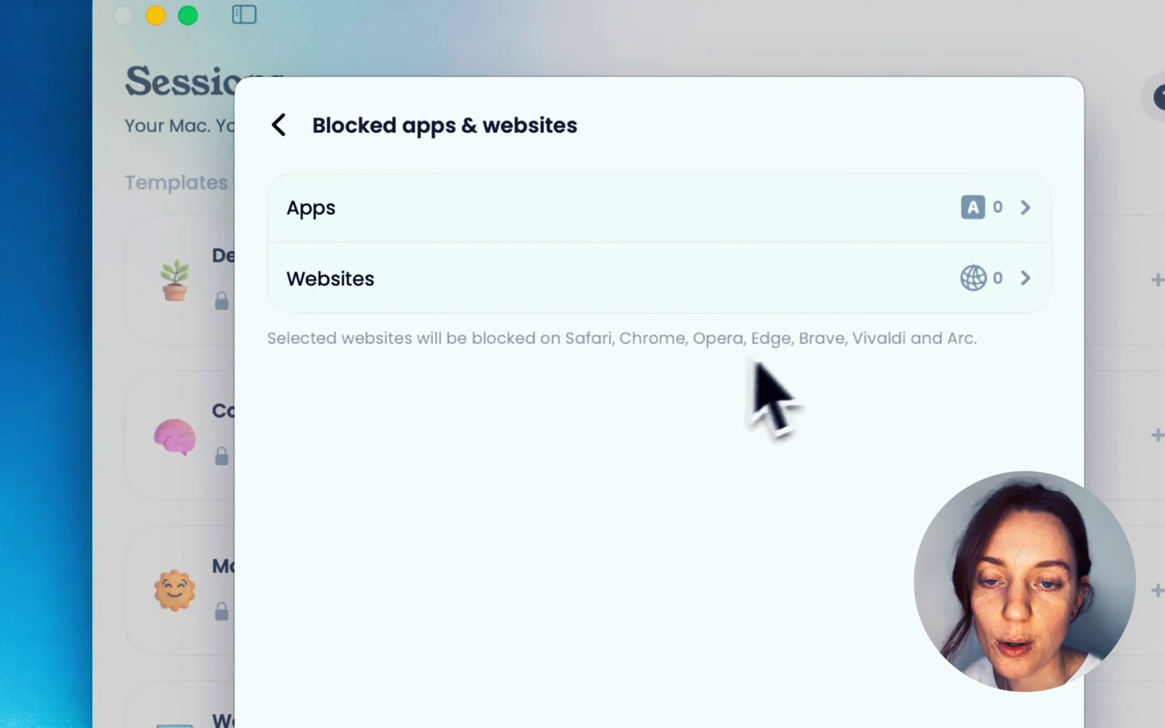
pyautogui.click(840, 222)
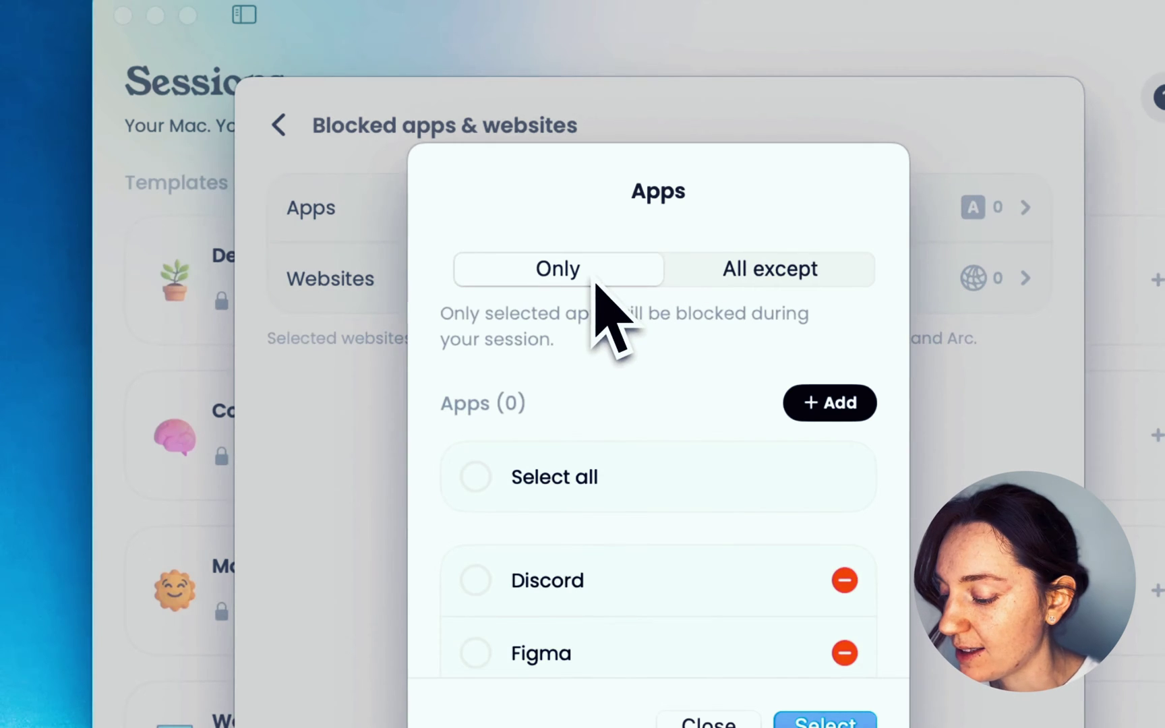
pyautogui.click(786, 282)
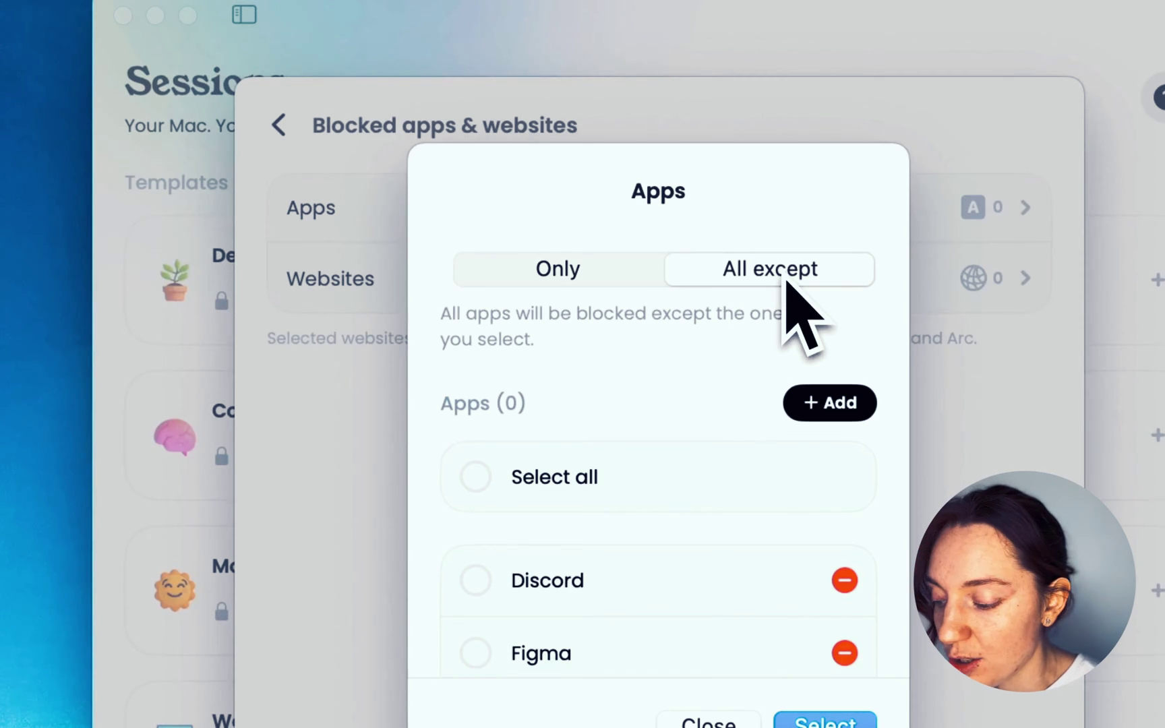
pyautogui.click(828, 404)
pyautogui.click(269, 426)
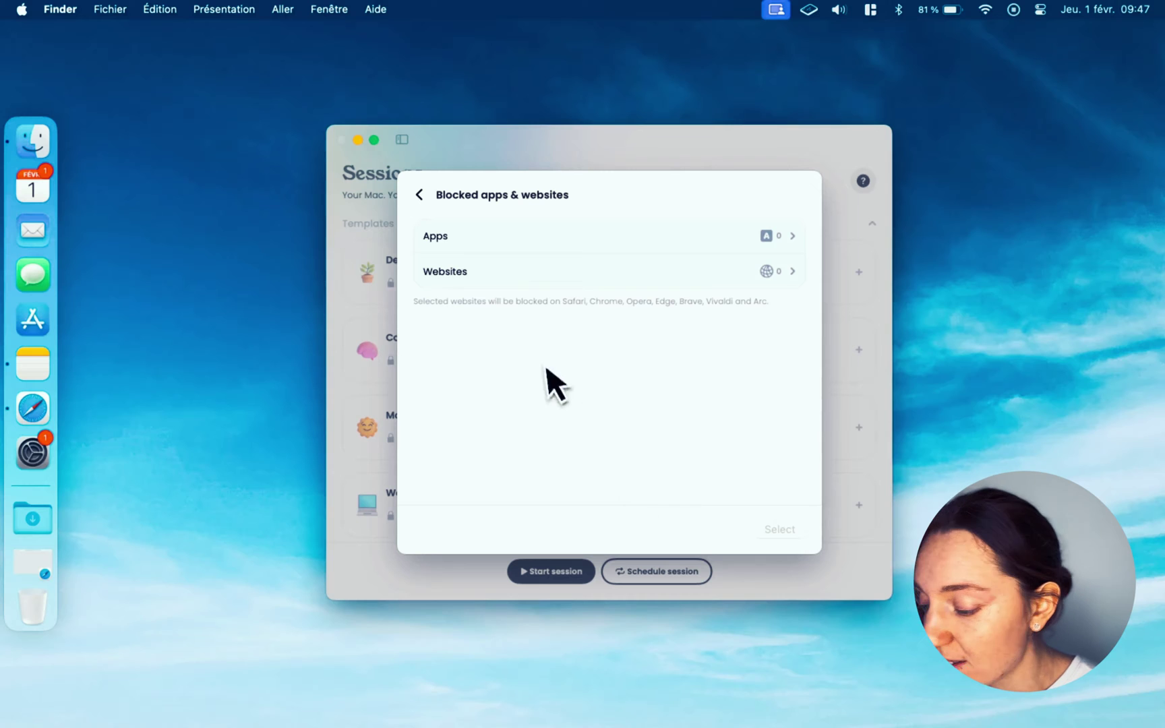
# Add youtube.com to the websites to block and music.youtube.com to the exceptions.
pyautogui.click(692, 277)
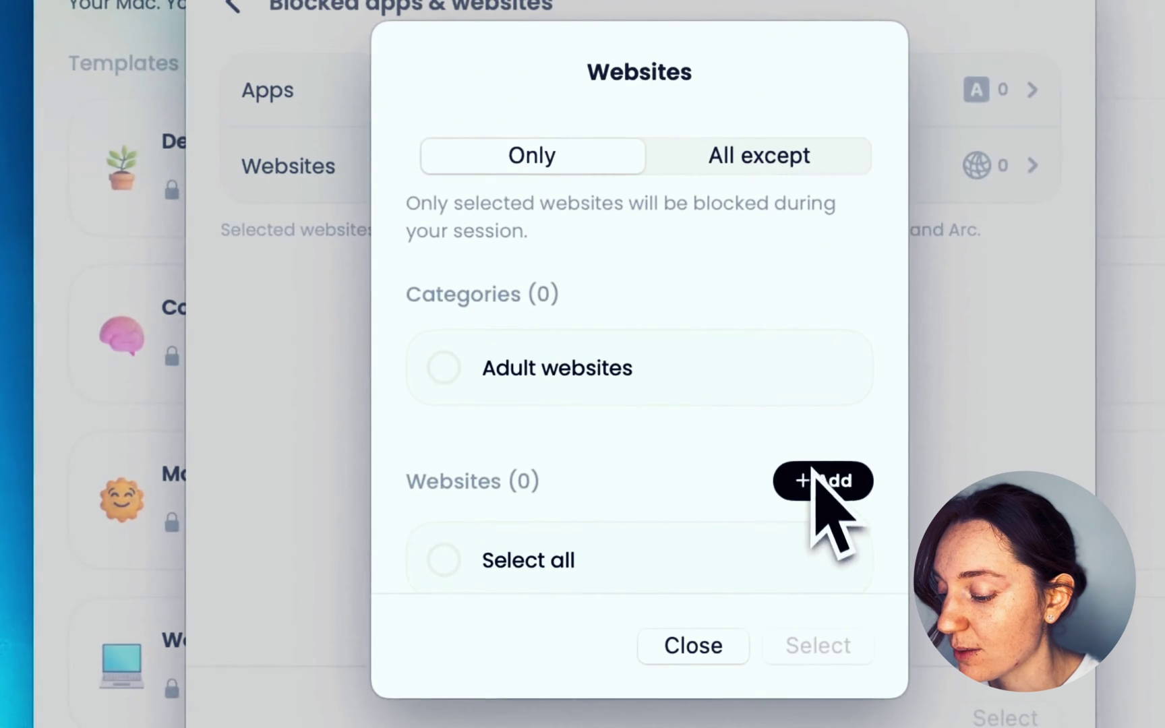
pyautogui.click(694, 419)
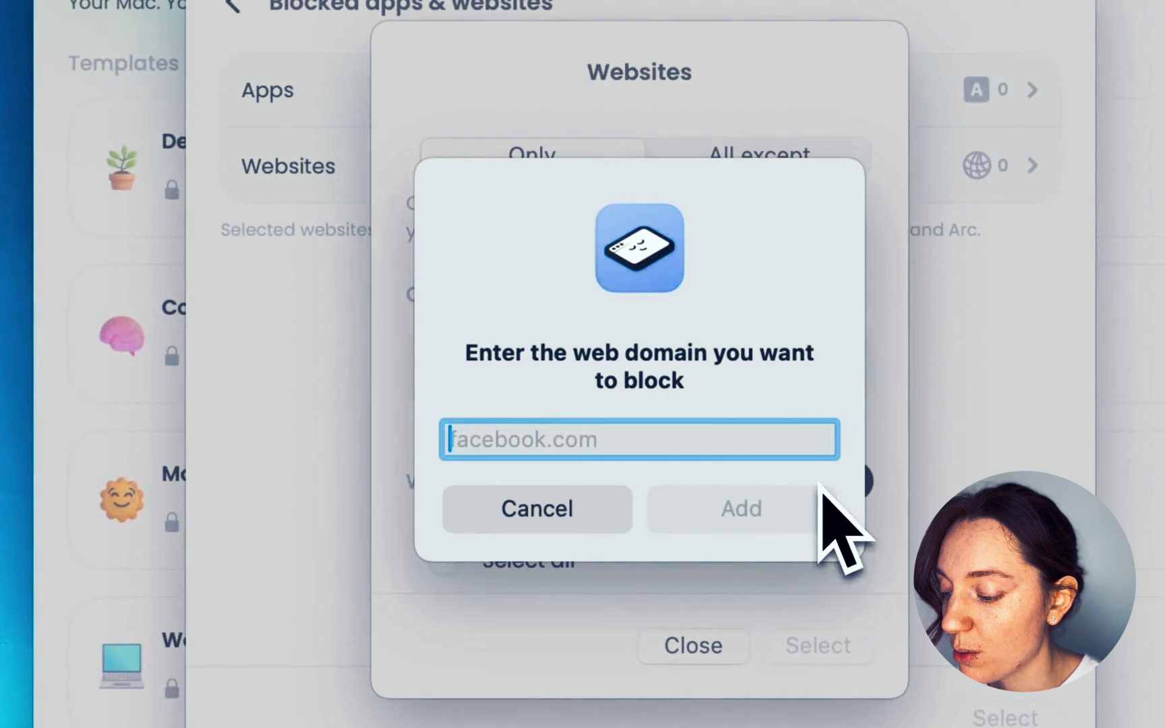
pyautogui.write('youtube.com')
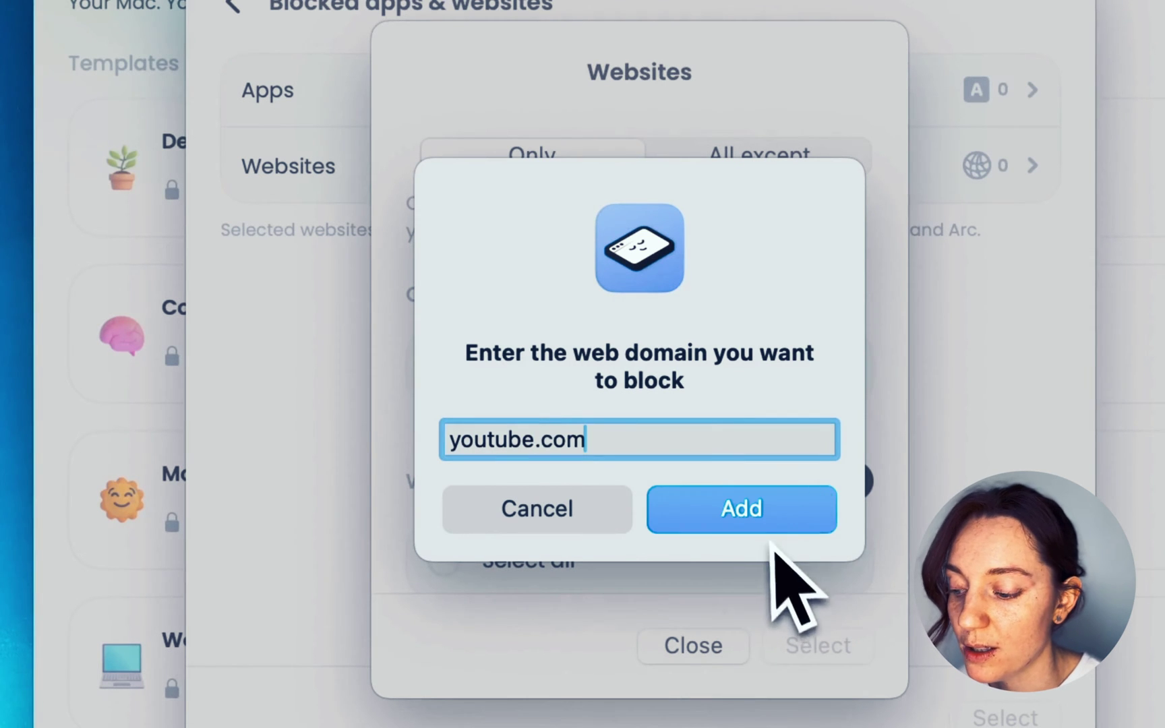
pyautogui.click(764, 529)
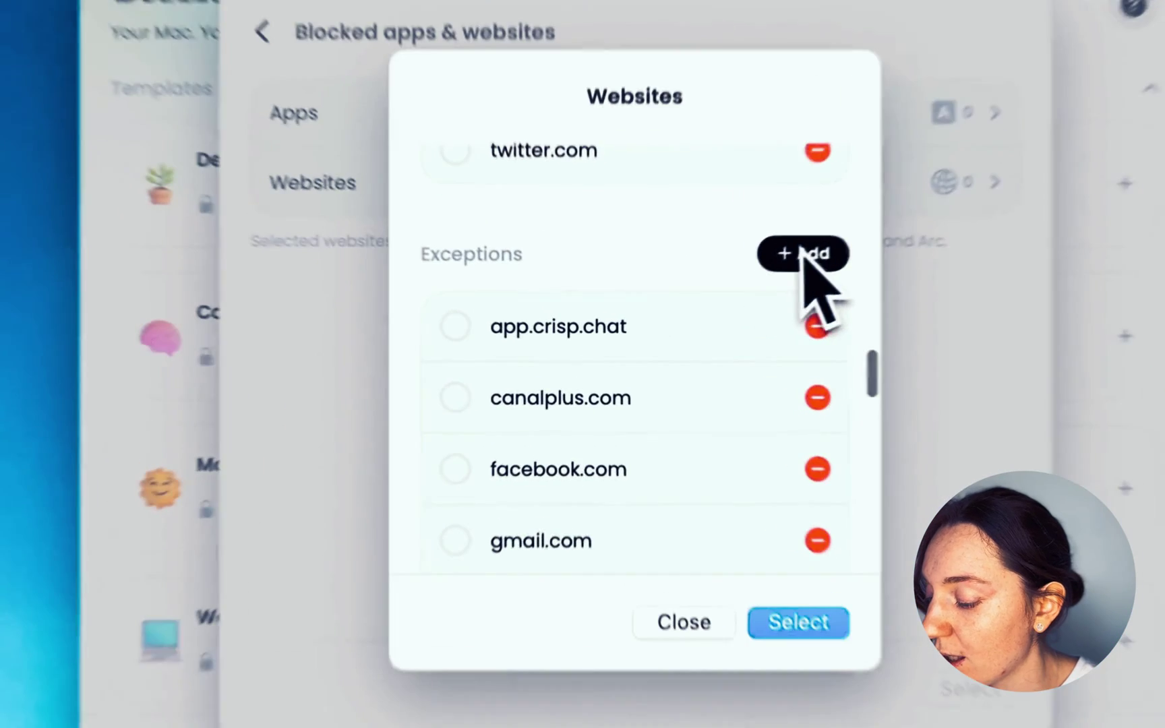
pyautogui.click(804, 255)
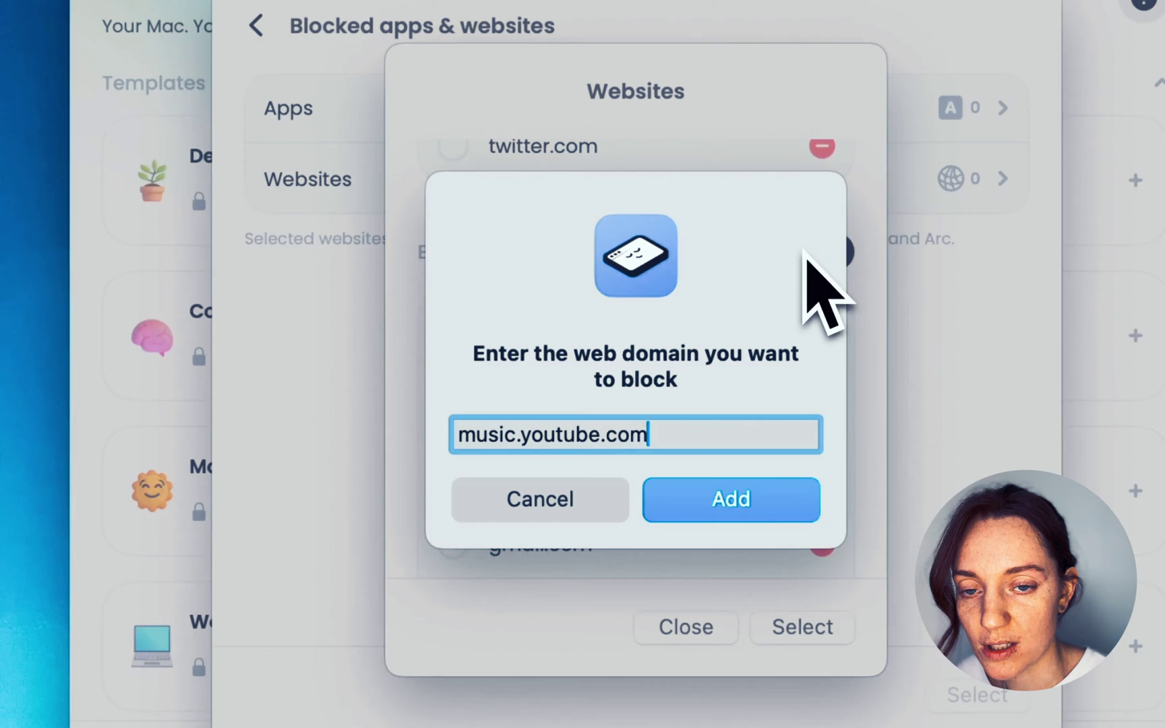
pyautogui.click(782, 499)
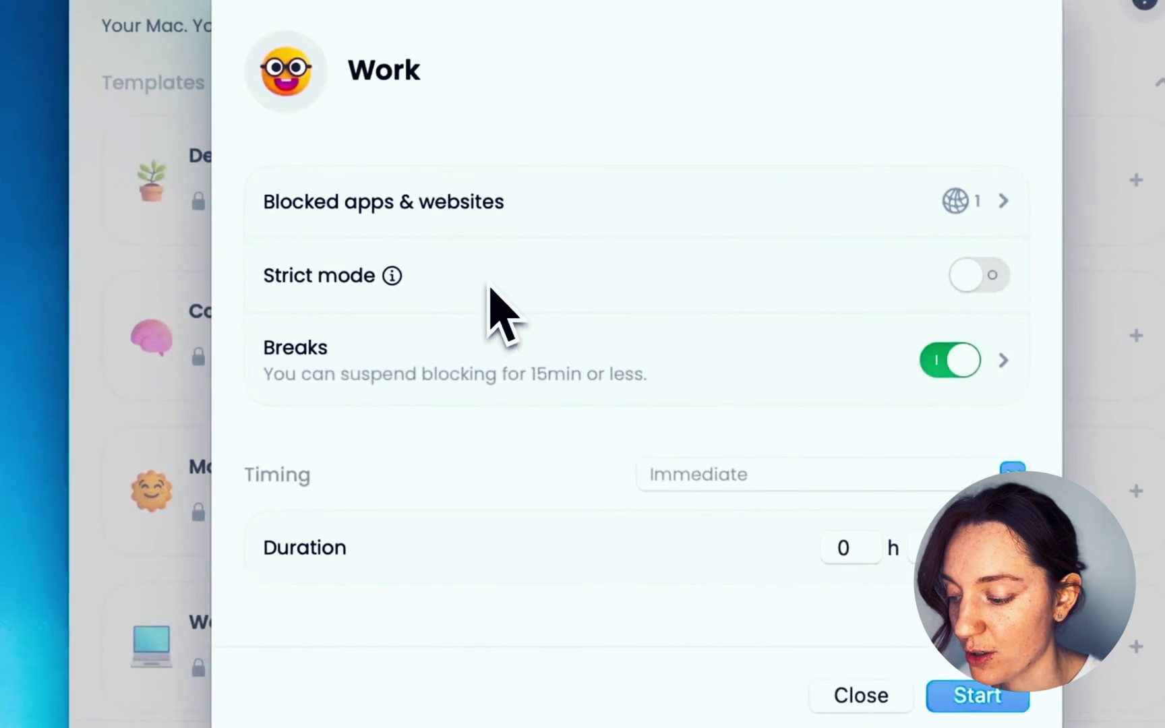
# Read the explanation of strict mode and return to the session settings.
pyautogui.click(536, 325)
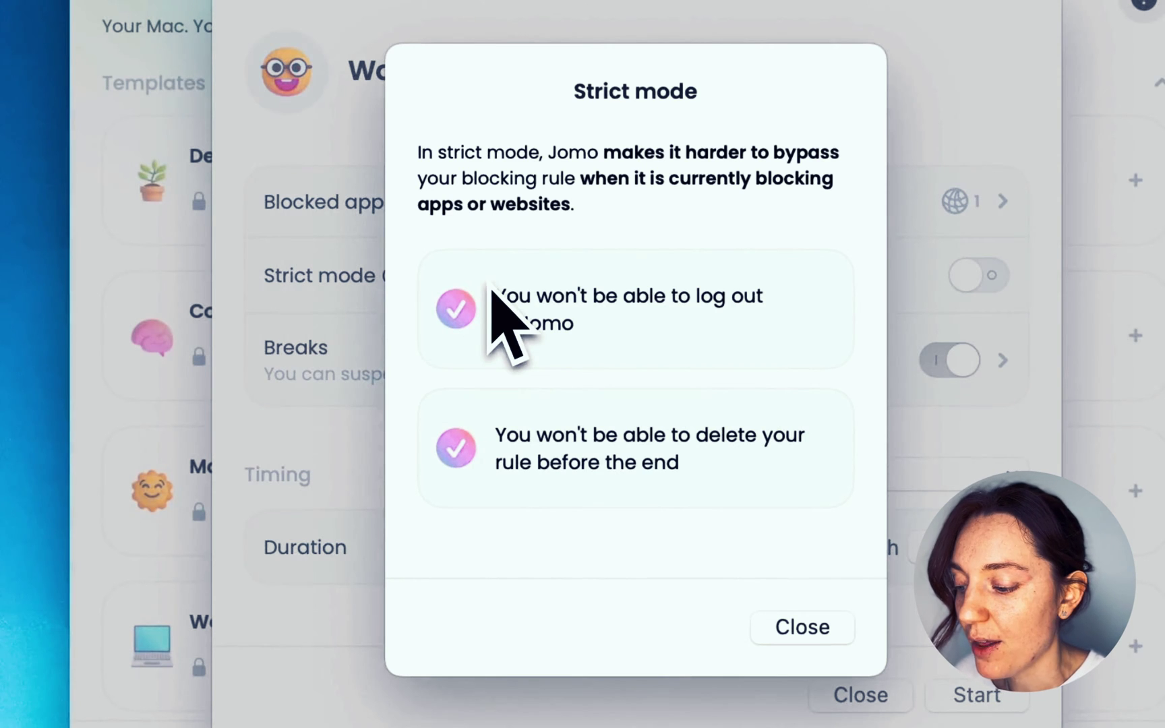
pyautogui.click(783, 626)
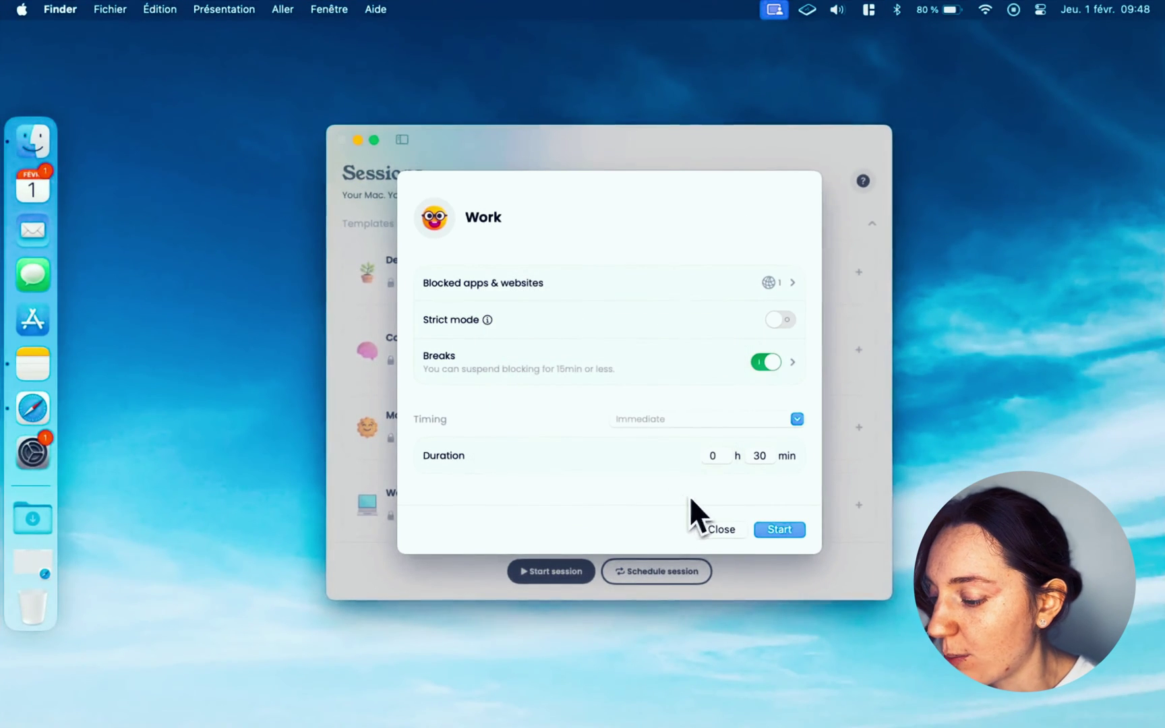
# Try capping the number of breaks in the session's break settings, and restore the Unlimited option.
pyautogui.click(663, 373)
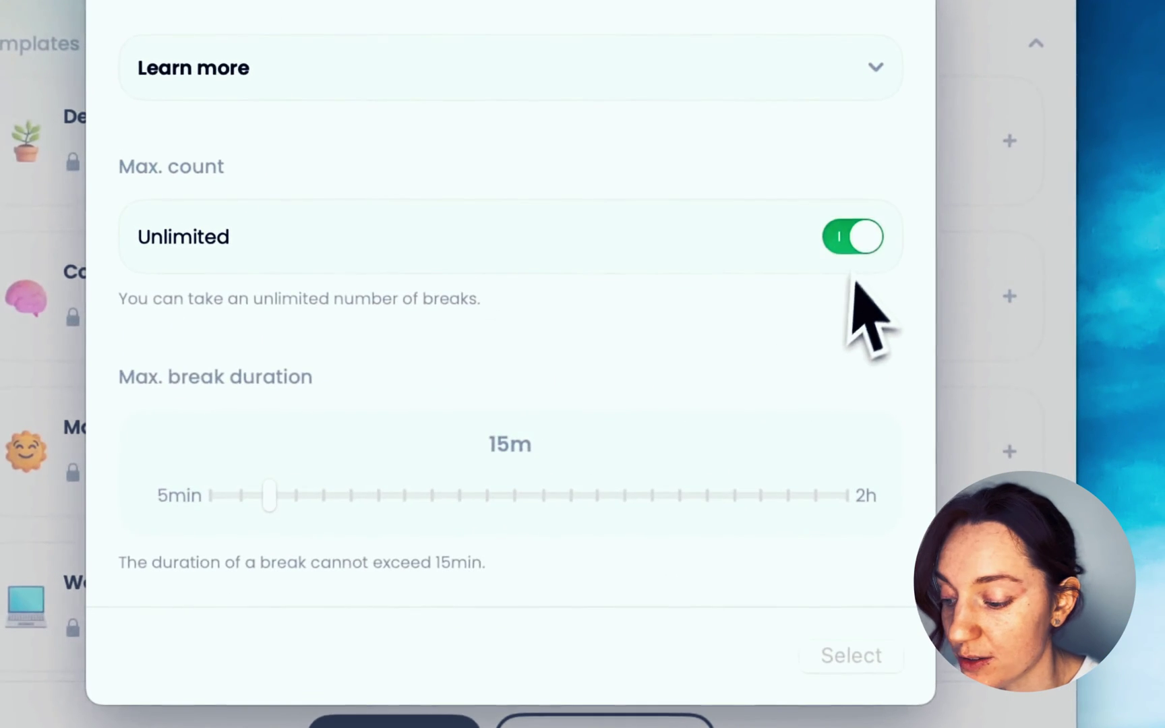
pyautogui.click(783, 321)
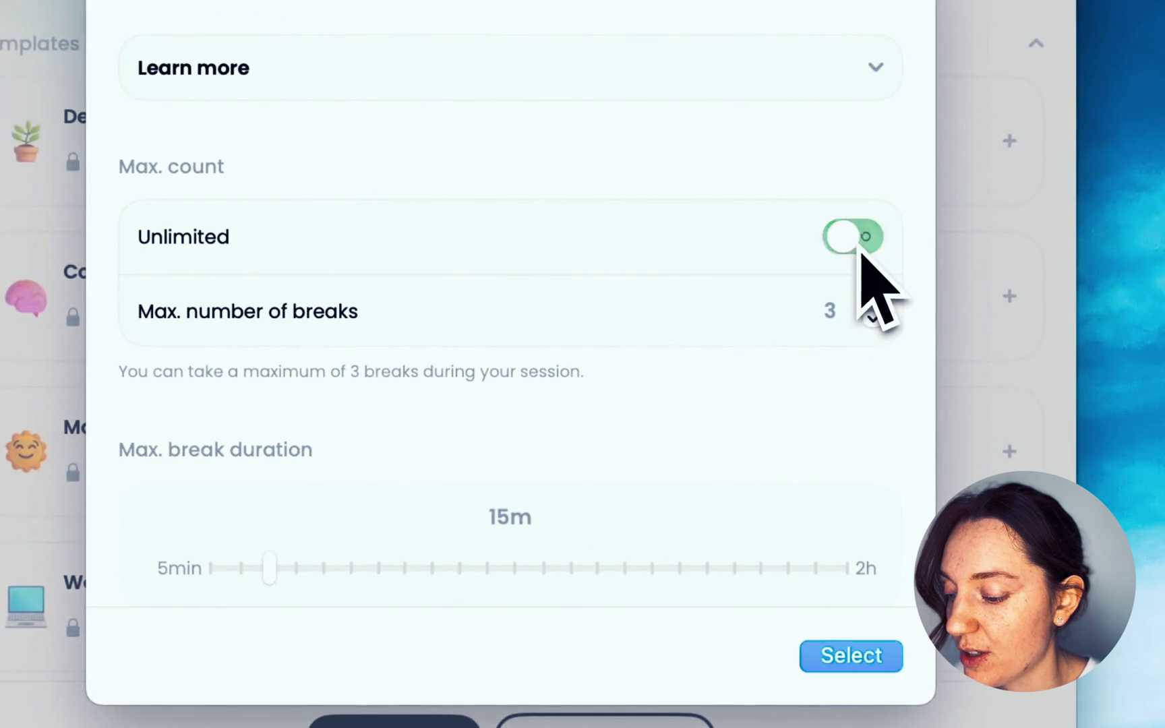
pyautogui.click(873, 305)
pyautogui.click(872, 305)
pyautogui.click(873, 305)
pyautogui.click(873, 305)
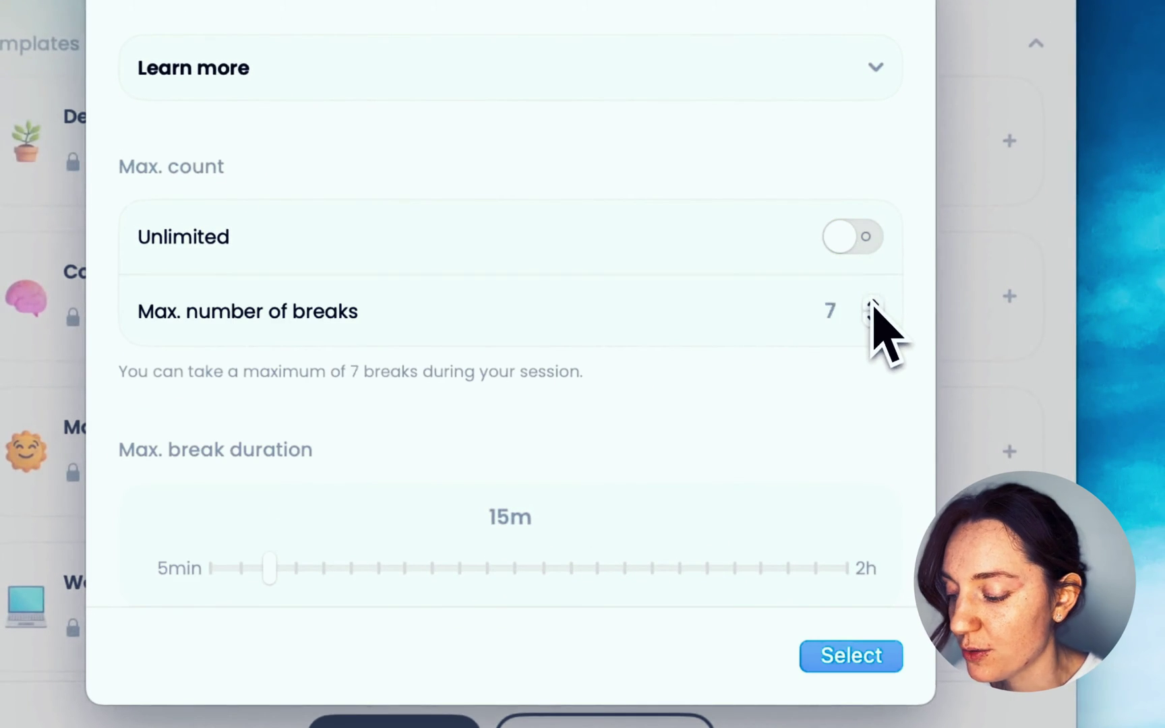
pyautogui.click(873, 305)
pyautogui.click(852, 248)
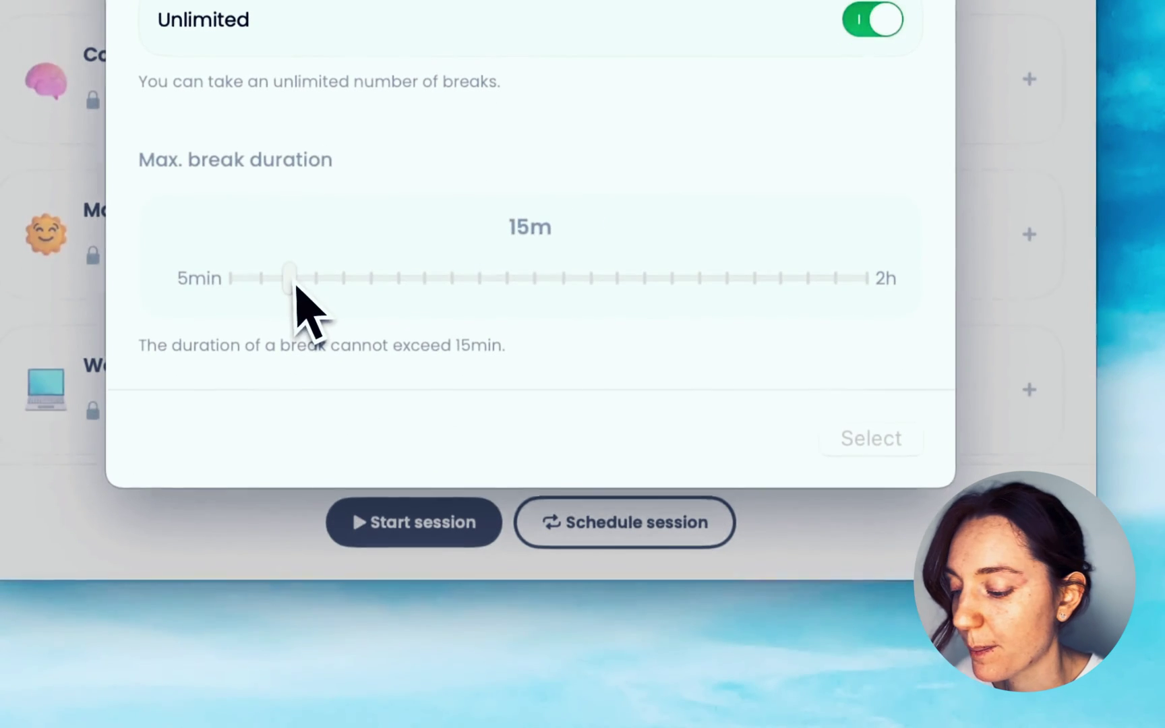
# Set the maximum break duration to 20 minutes.
pyautogui.moveTo(271, 499); pyautogui.dragTo(482, 500)
pyautogui.moveTo(506, 283); pyautogui.dragTo(326, 300)
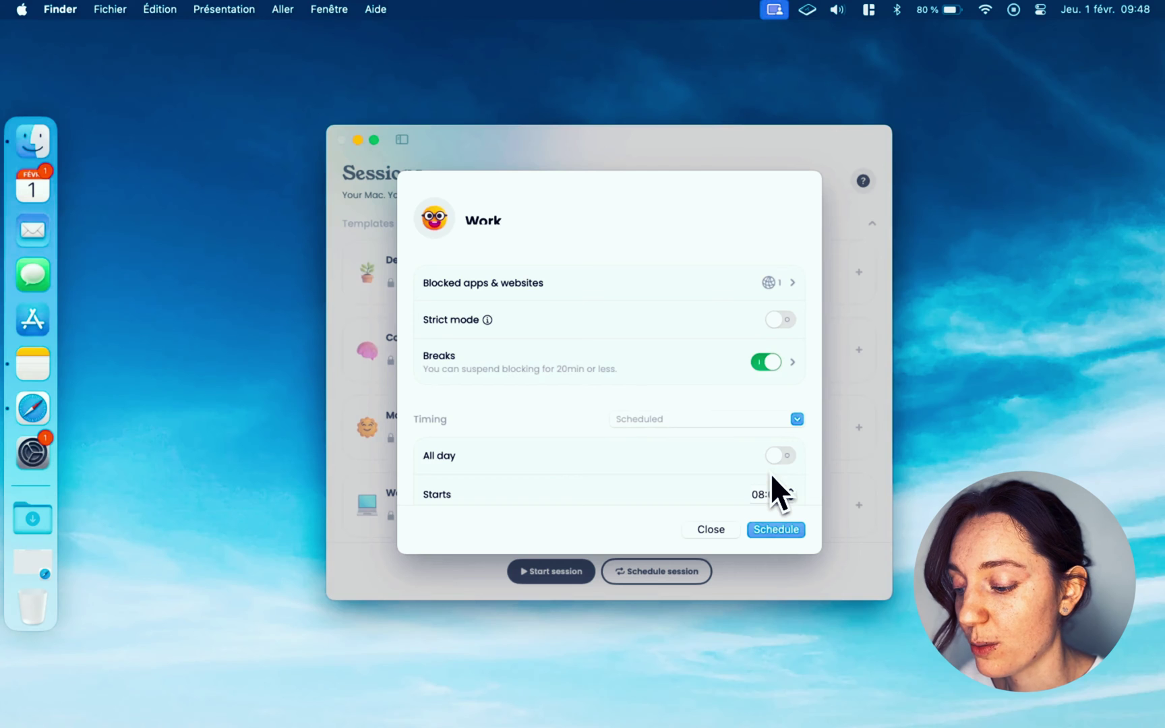
# Schedule the session from 10:00 to 15:00 on all seven days, and try the "Always on" timing option.
pyautogui.scroll(-5, 771, 473)
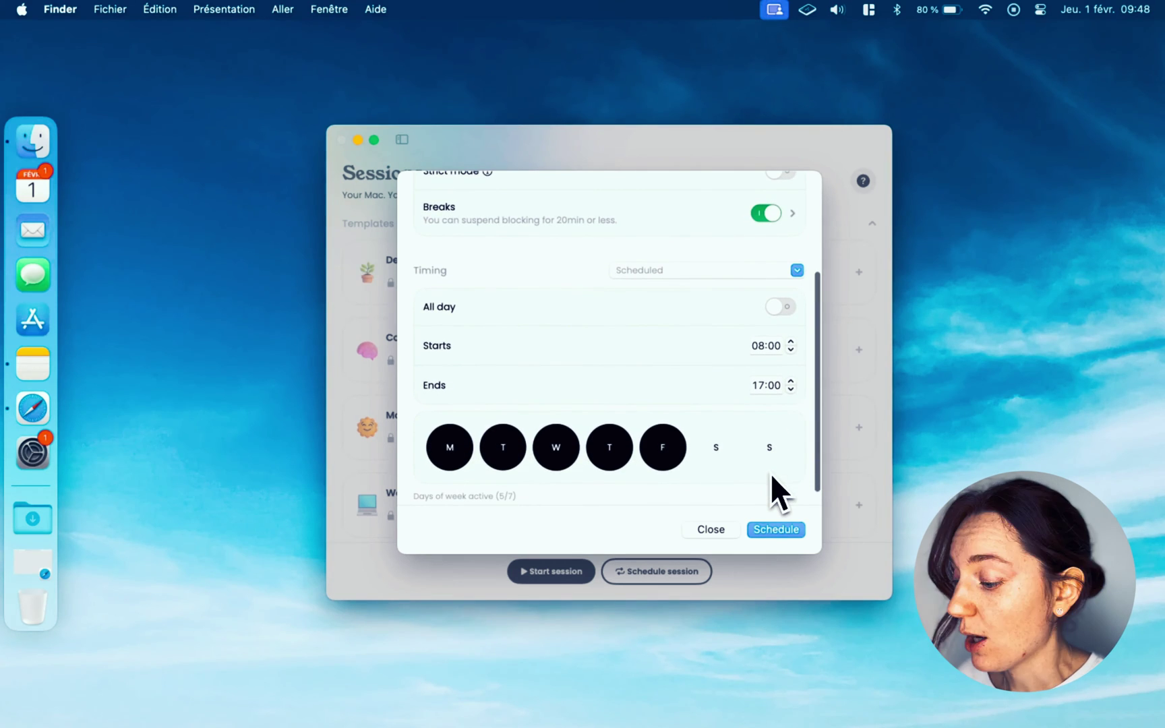
pyautogui.click(791, 342)
pyautogui.click(791, 341)
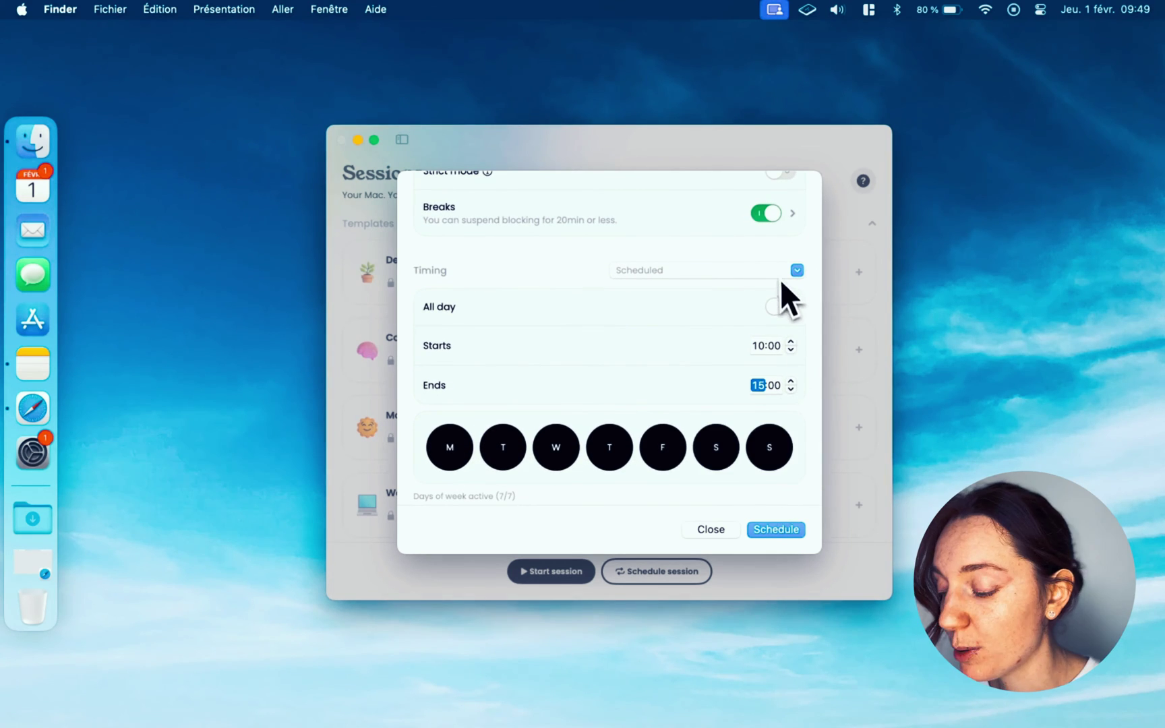
pyautogui.click(774, 275)
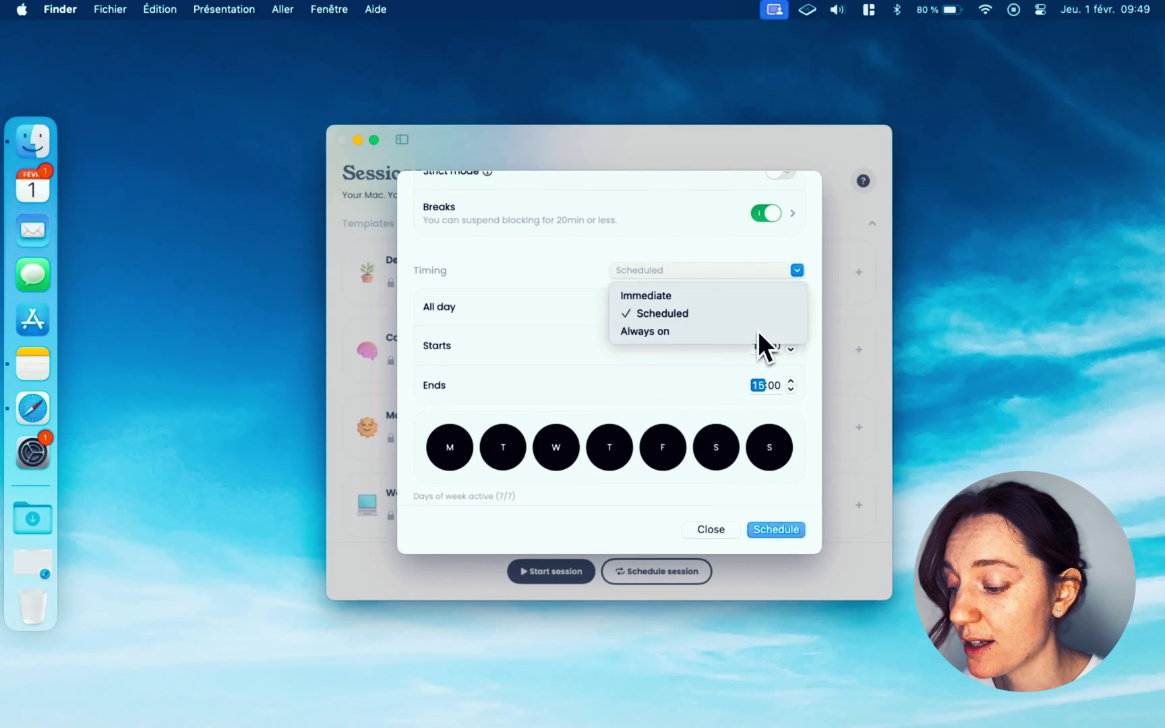
pyautogui.click(758, 331)
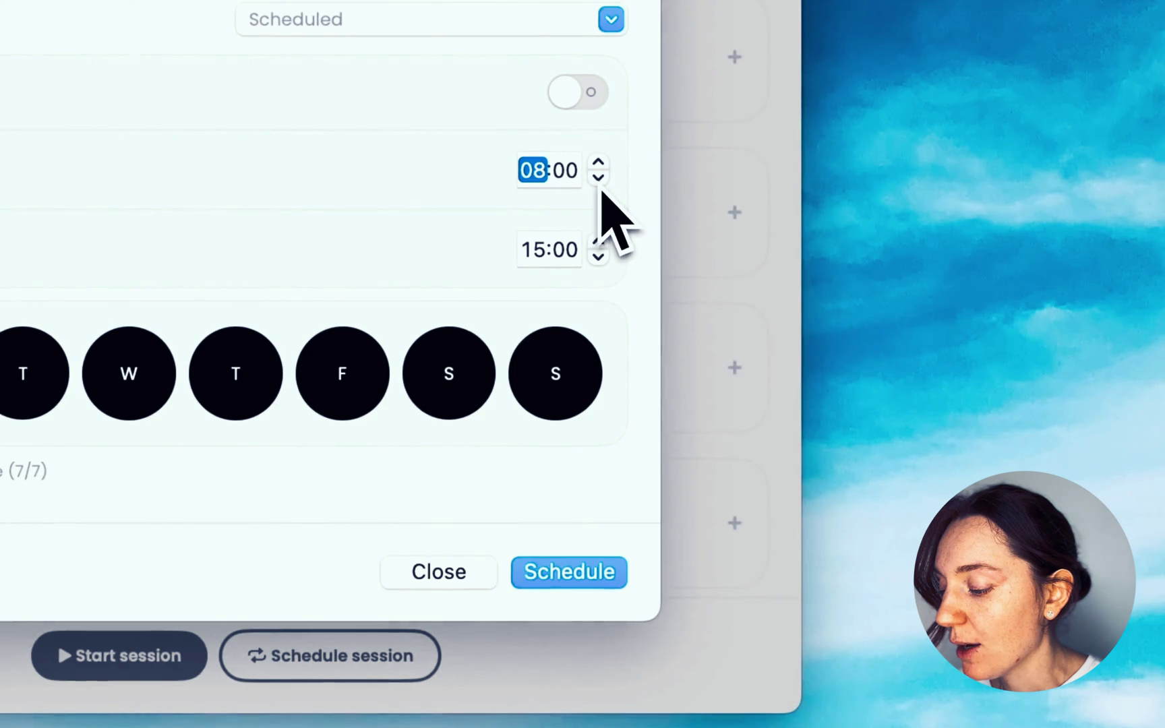
# Set the session's start time to 07:00 and schedule the session.
pyautogui.click(597, 177)
pyautogui.click(598, 177)
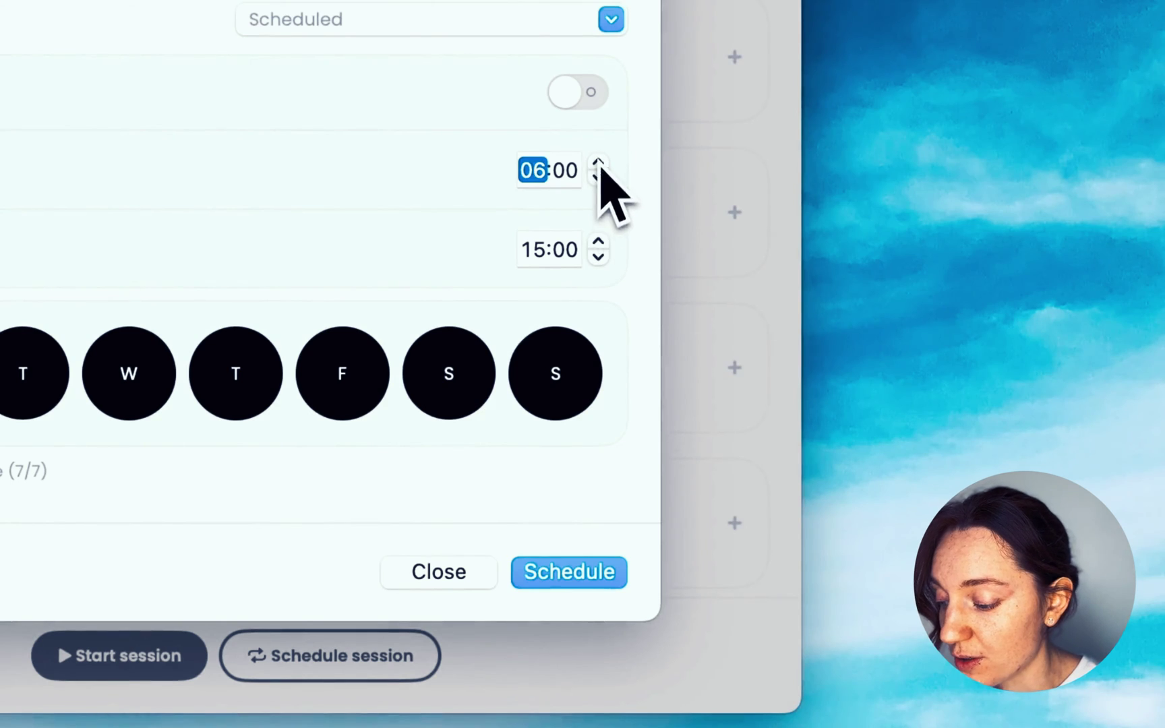
pyautogui.click(599, 164)
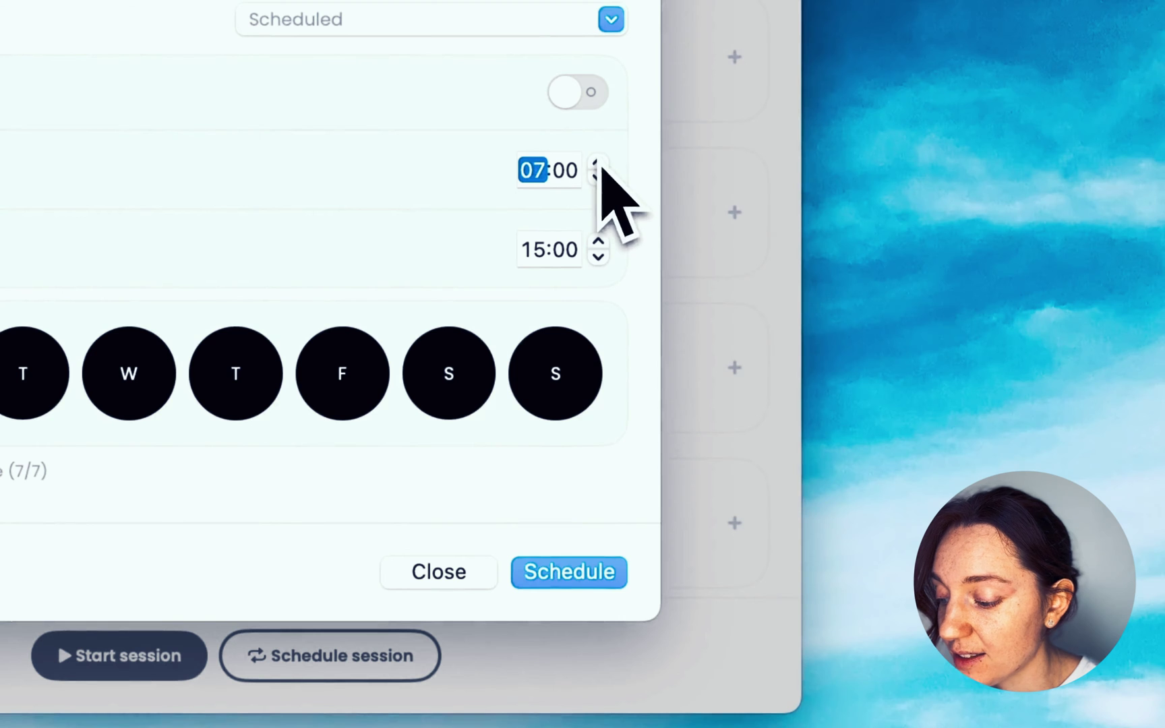
pyautogui.click(570, 573)
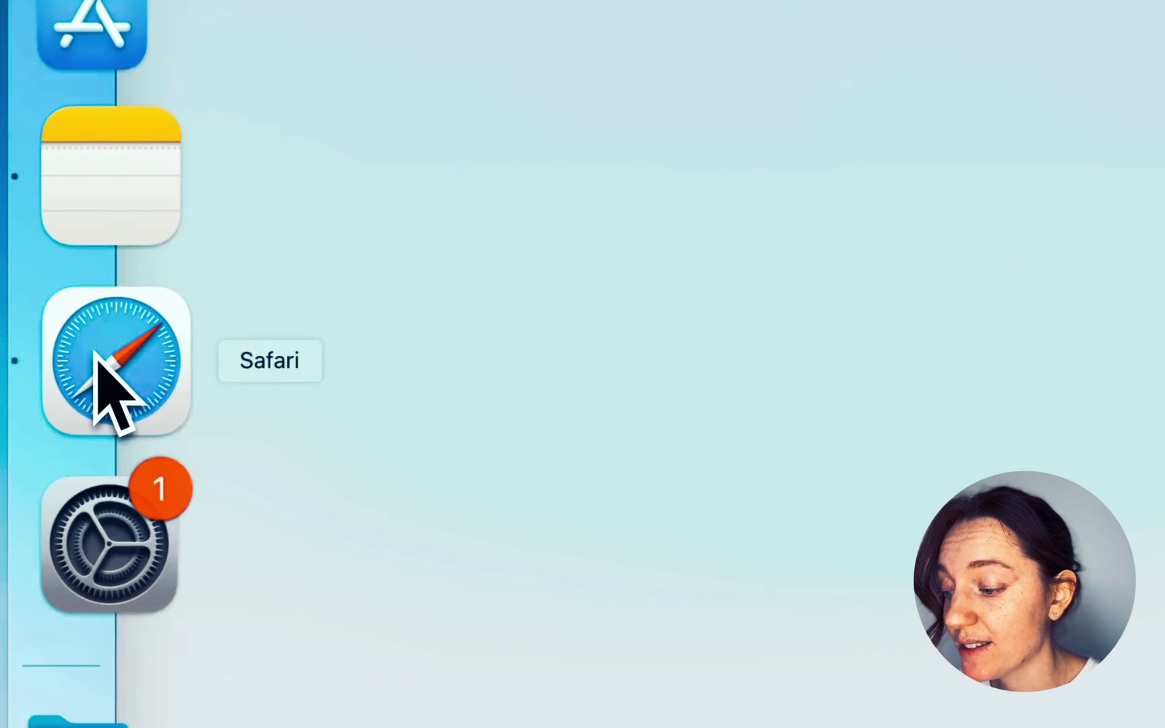
# Switch to Safari.
pyautogui.click(101, 364)
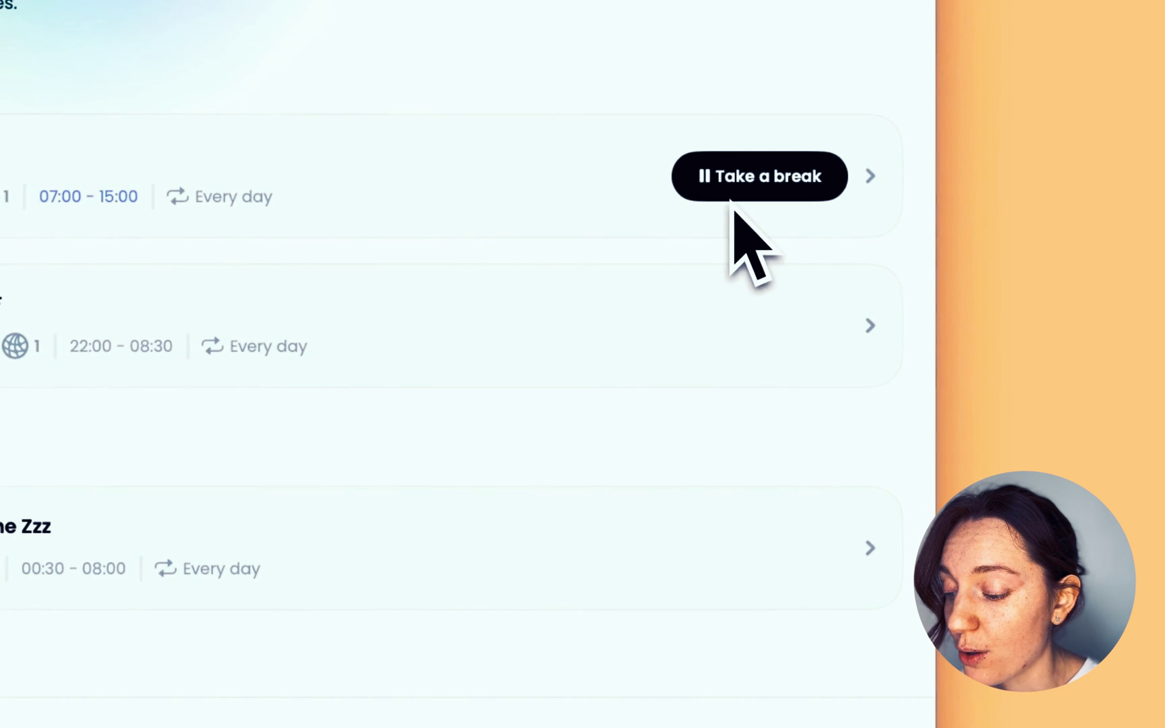
# Take a 10-minute break from the Work session to unlock its blocked content.
pyautogui.click(732, 190)
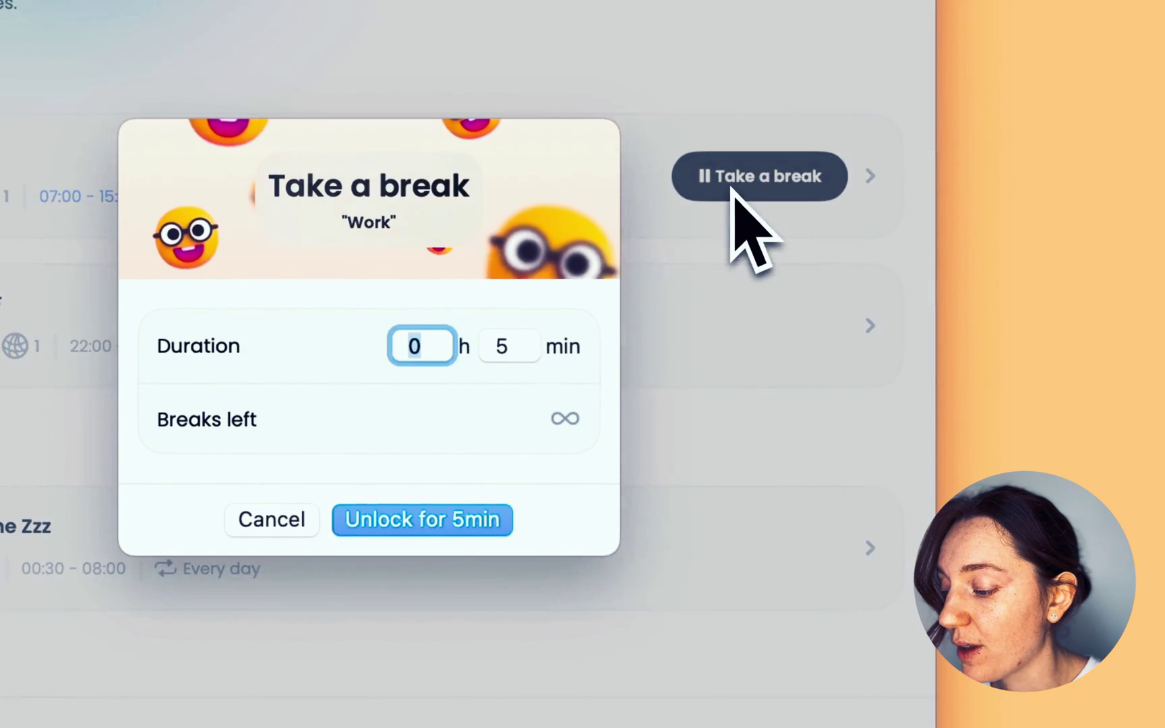
pyautogui.click(507, 346)
pyautogui.write('10')
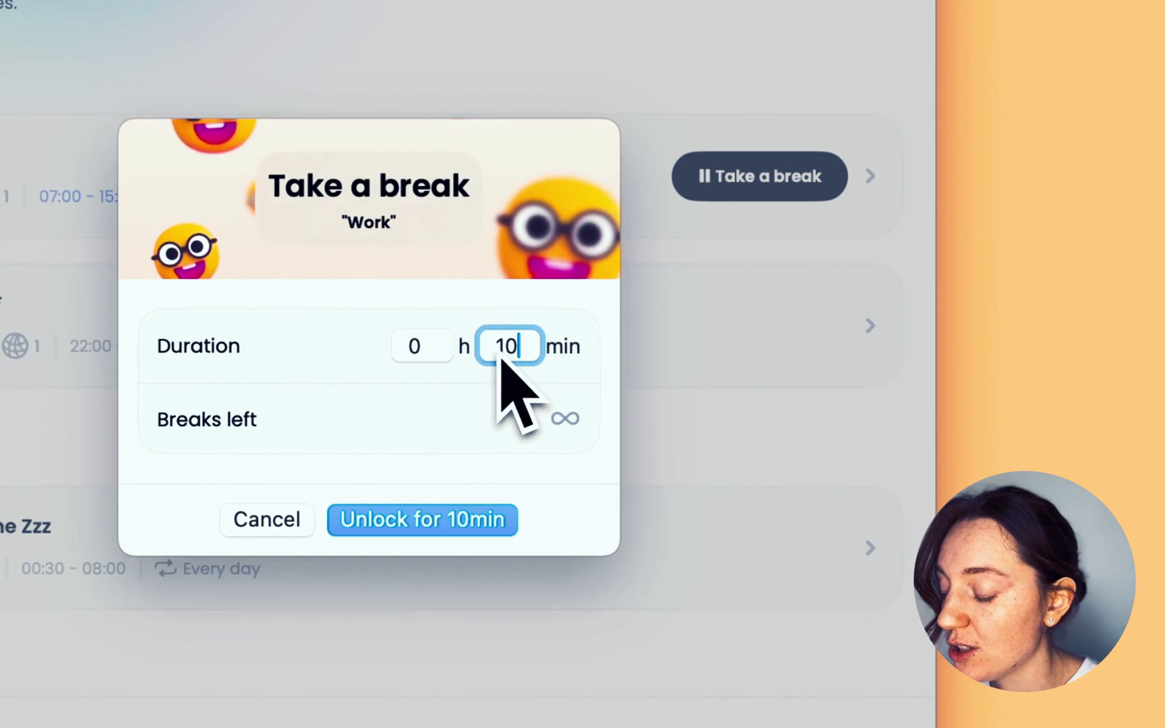
pyautogui.click(439, 530)
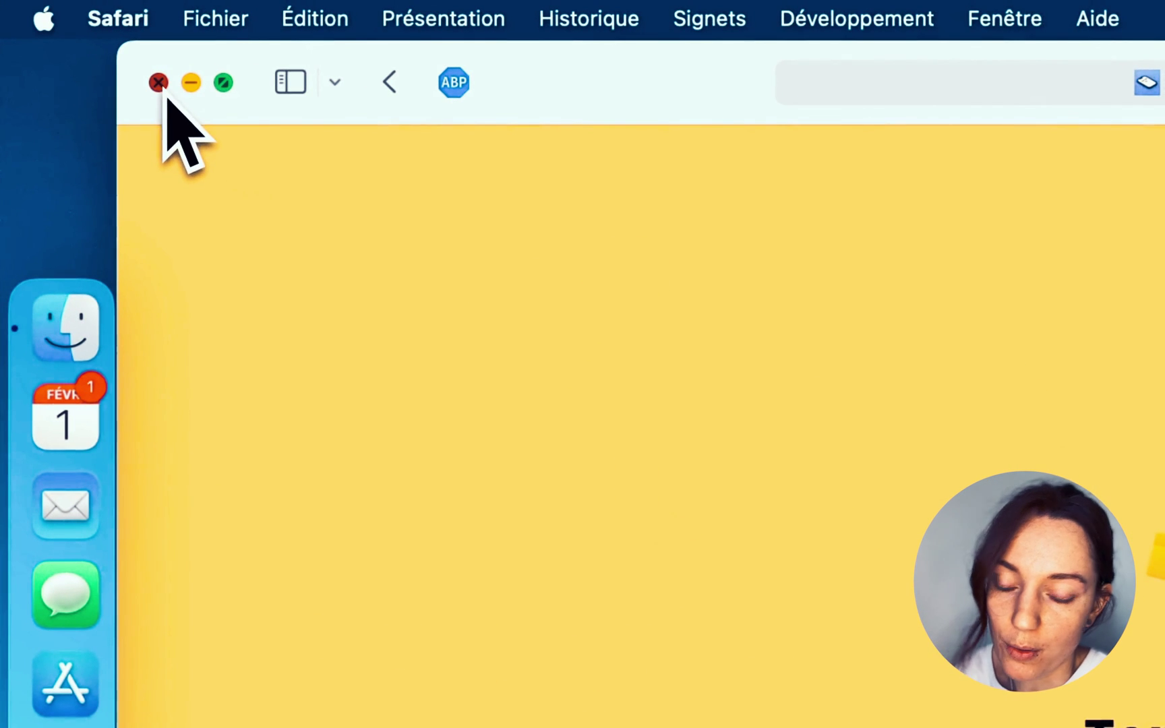
# Close the Safari window, and return to Jomo to view the Help & Support options in its settings.
pyautogui.click(158, 82)
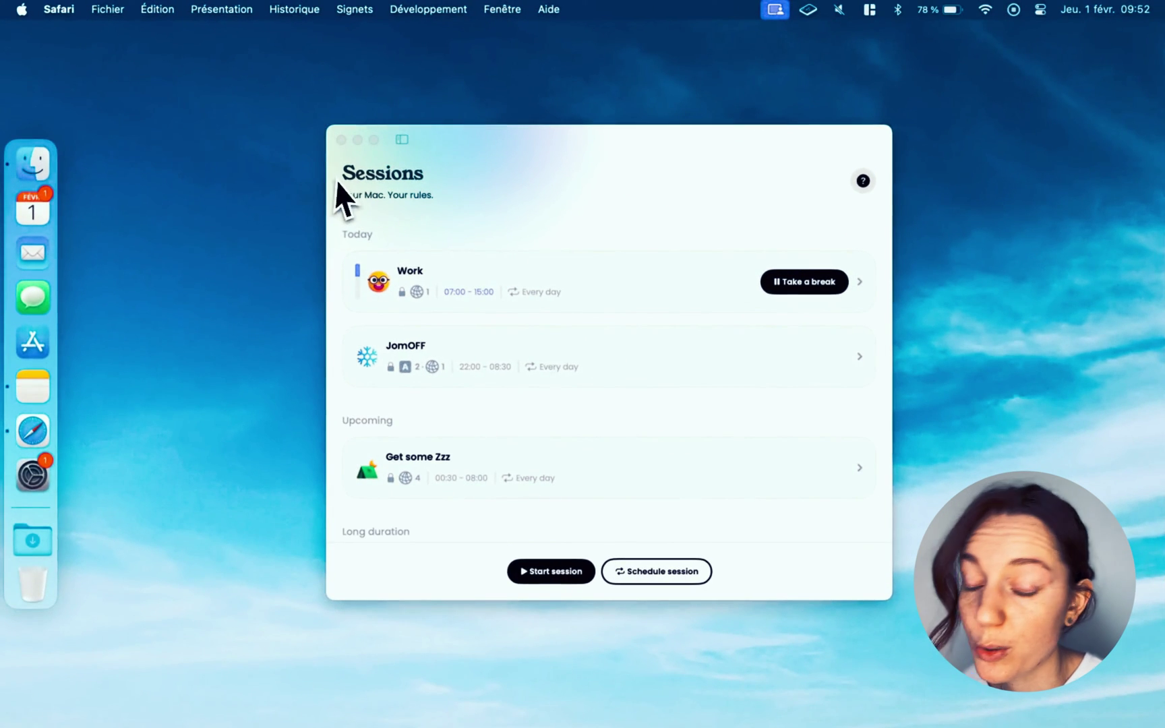
pyautogui.click(512, 209)
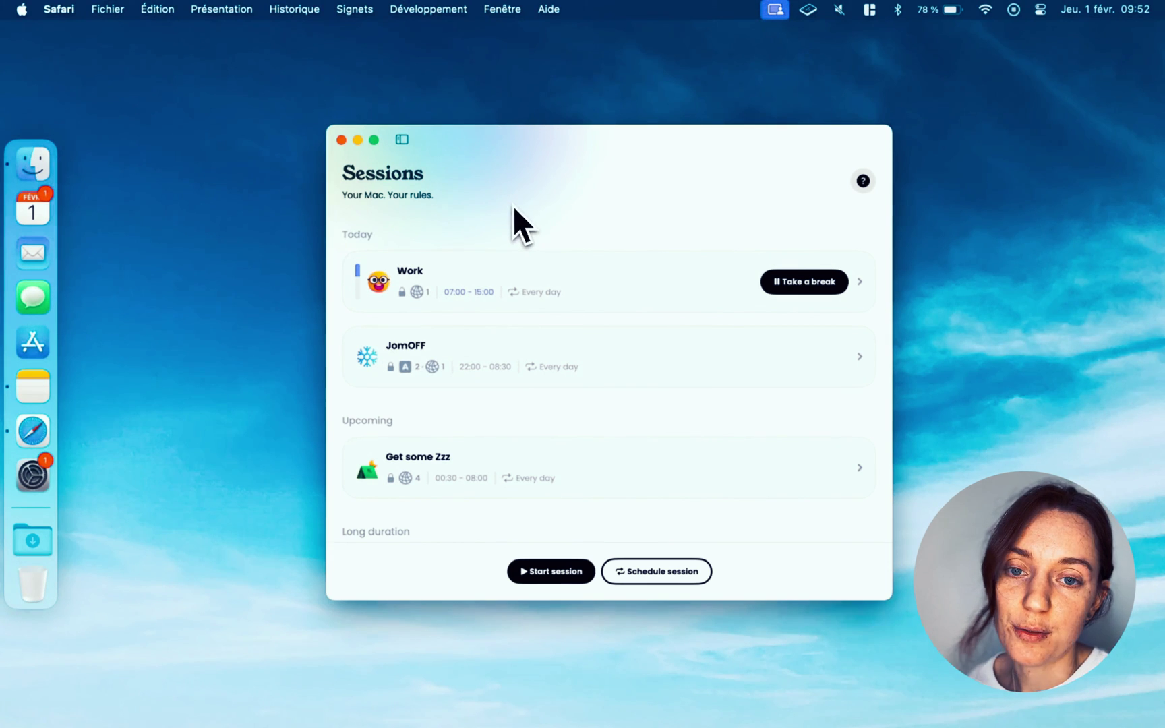
pyautogui.click(402, 140)
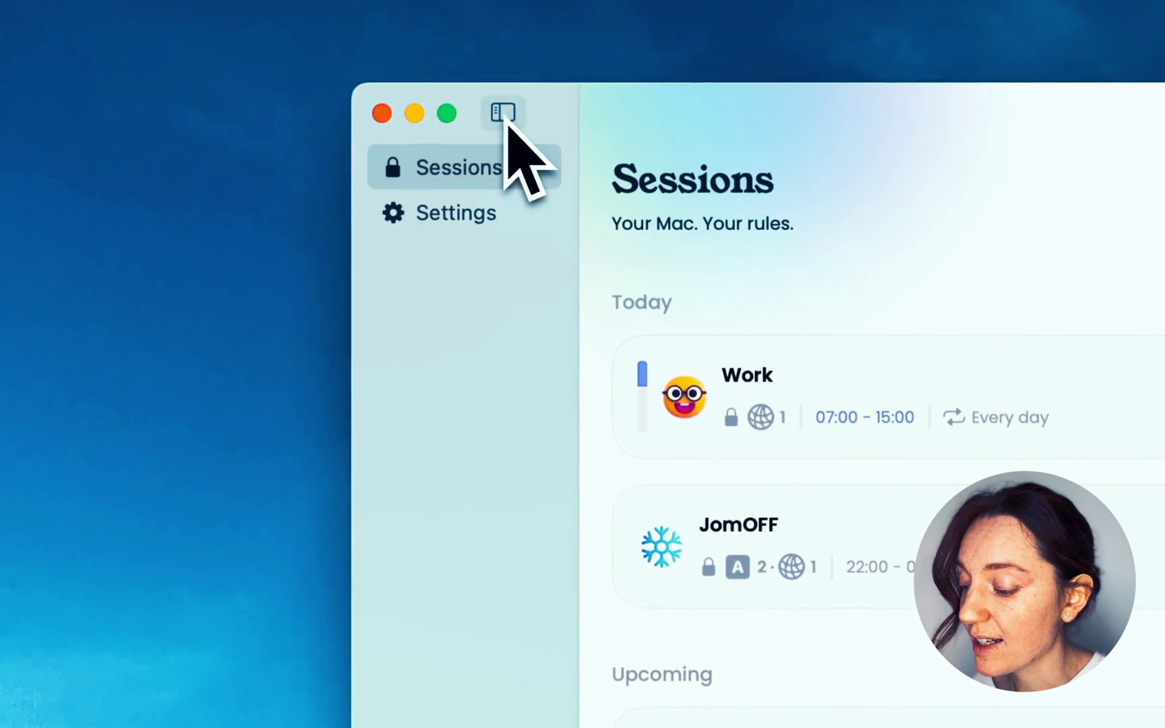
pyautogui.click(506, 226)
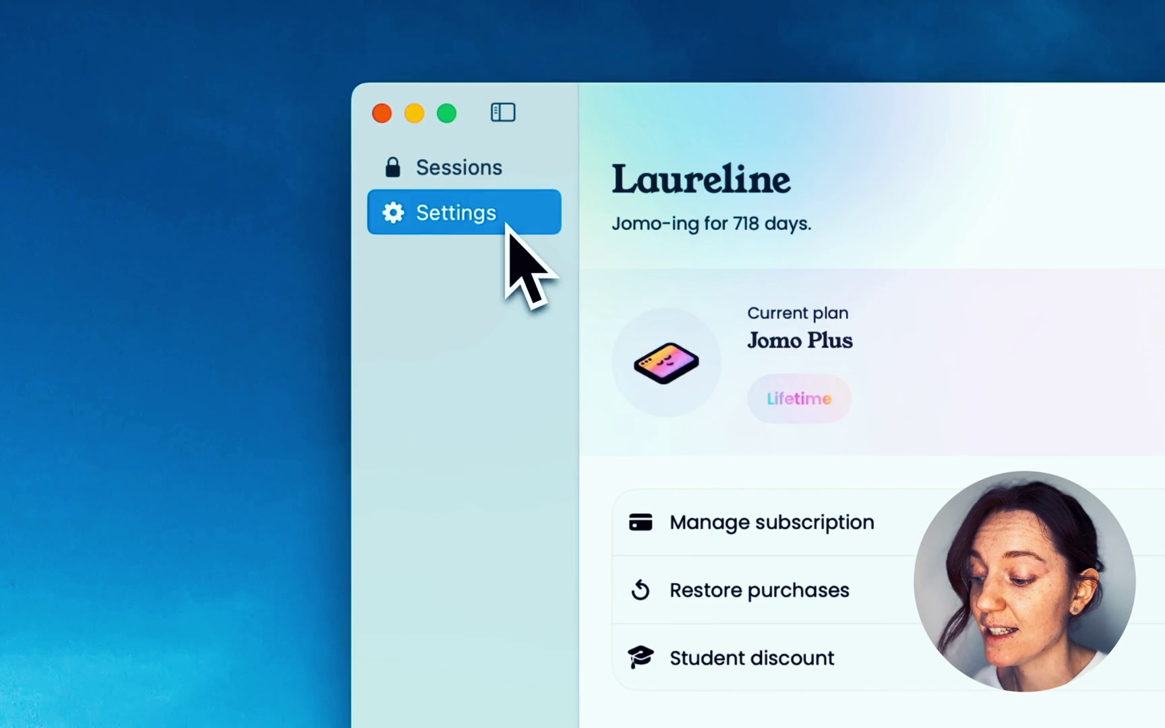
pyautogui.scroll(-10, 634, 550)
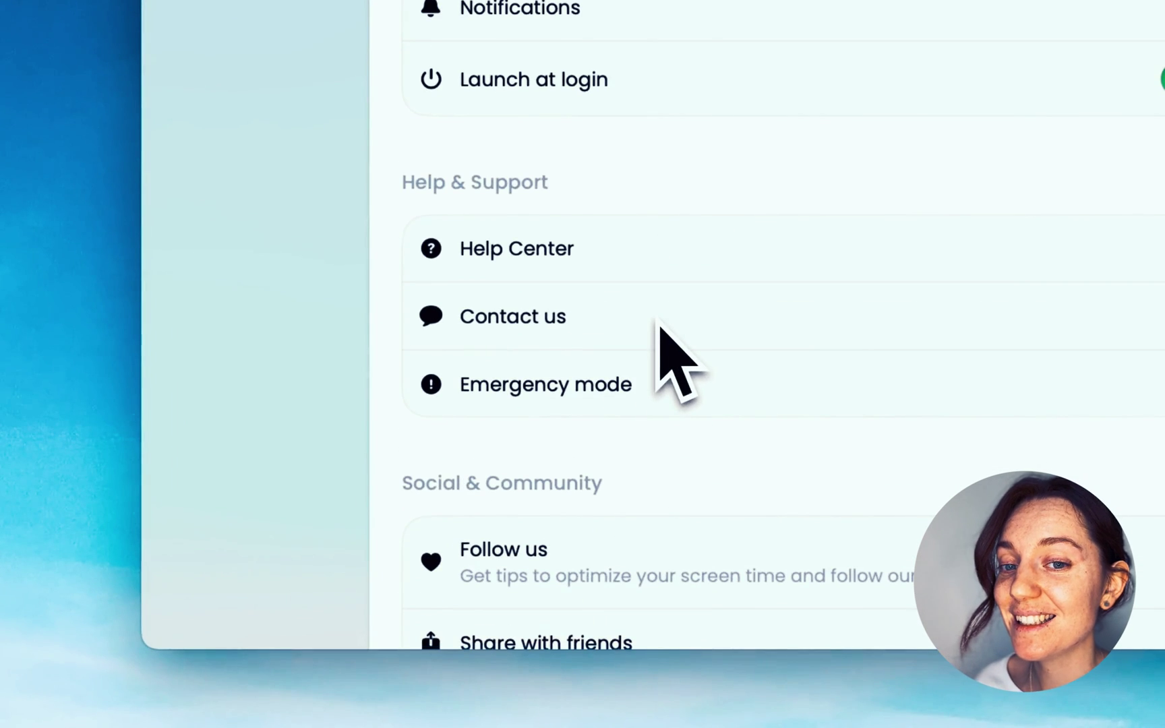